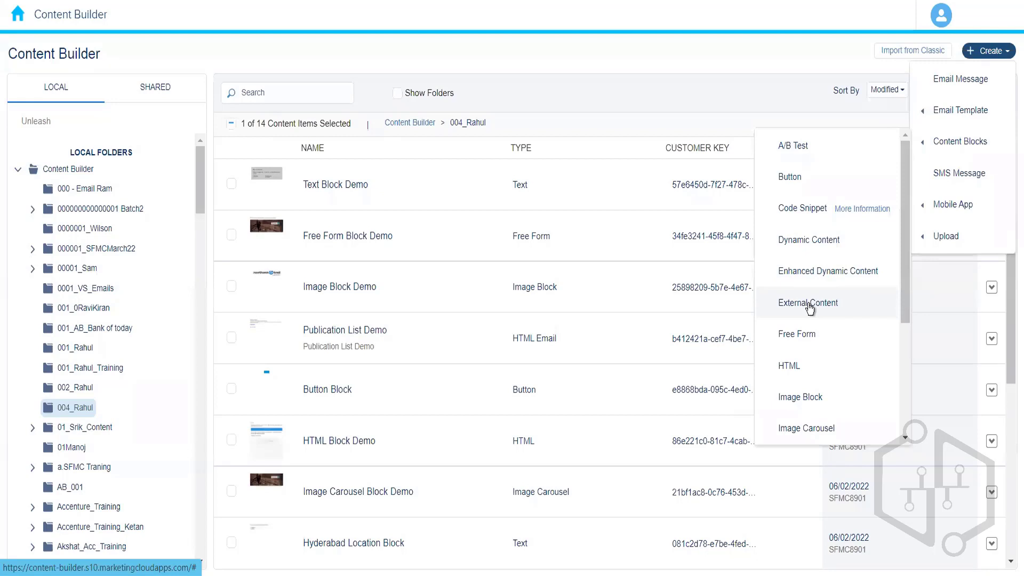
pyautogui.click(809, 308)
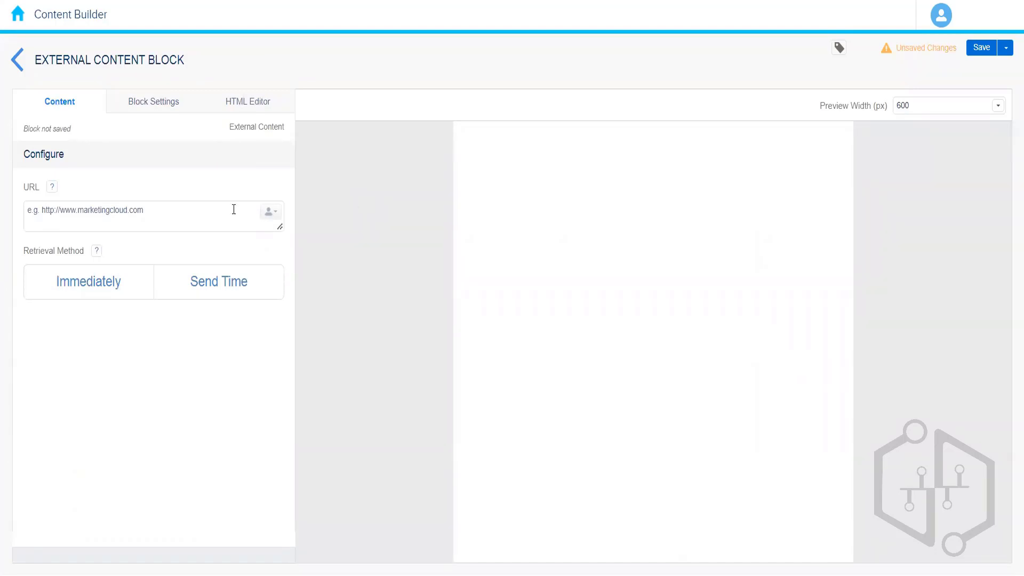
pyautogui.click(110, 218)
pyautogui.write('www.google.com')
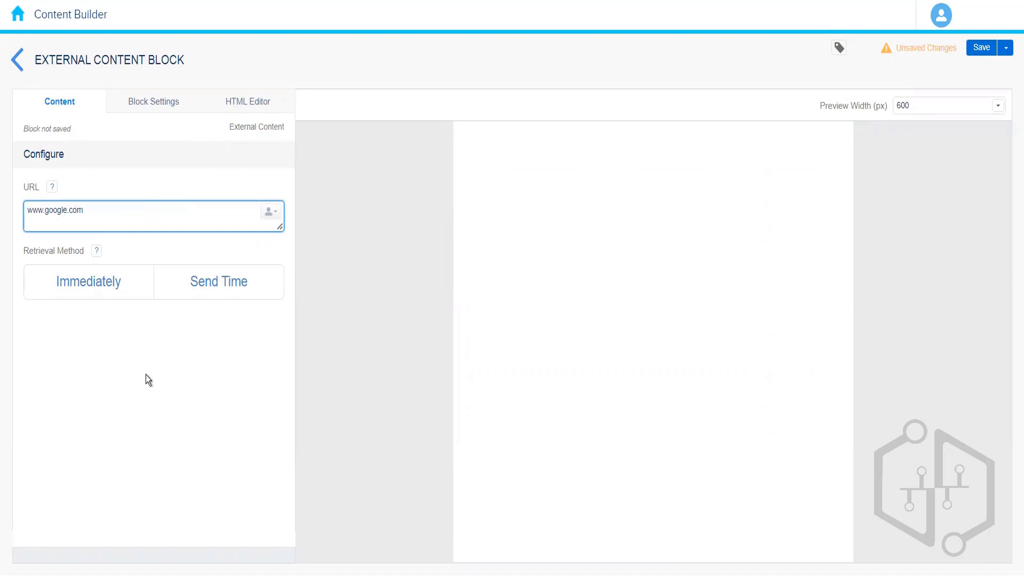
pyautogui.click(101, 291)
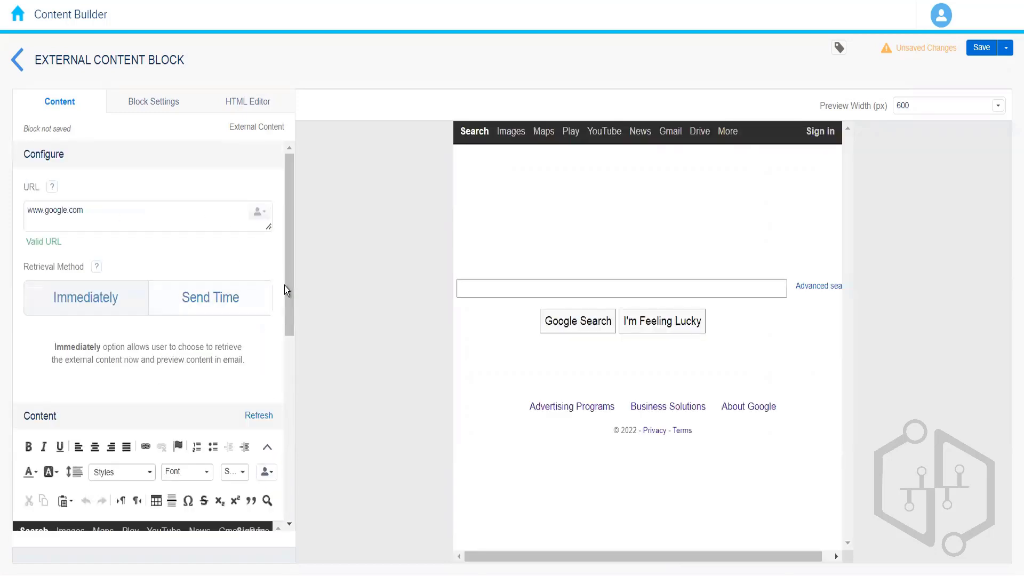
pyautogui.scroll(-3, 290, 374)
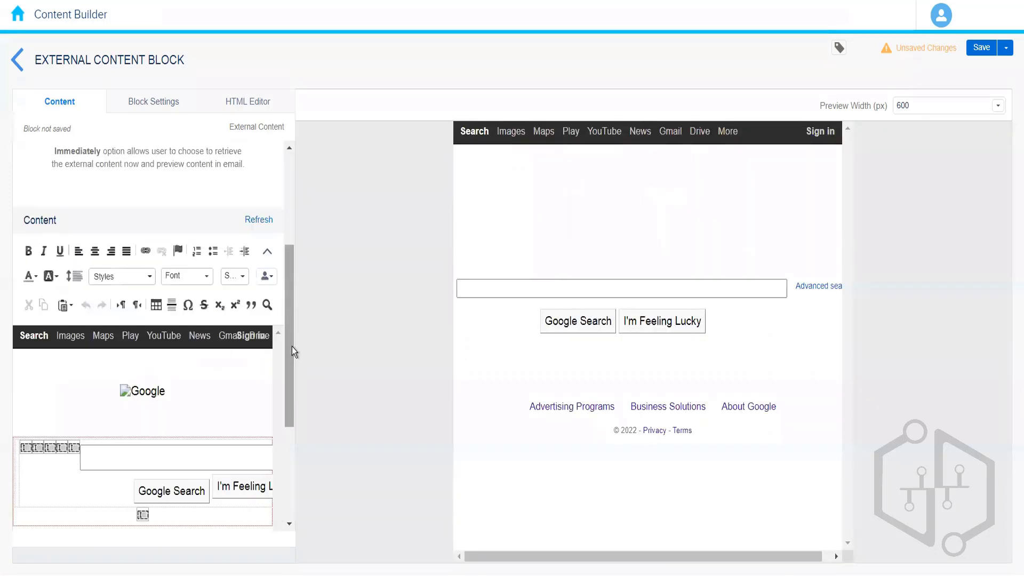
pyautogui.moveTo(290, 343); pyautogui.dragTo(288, 198)
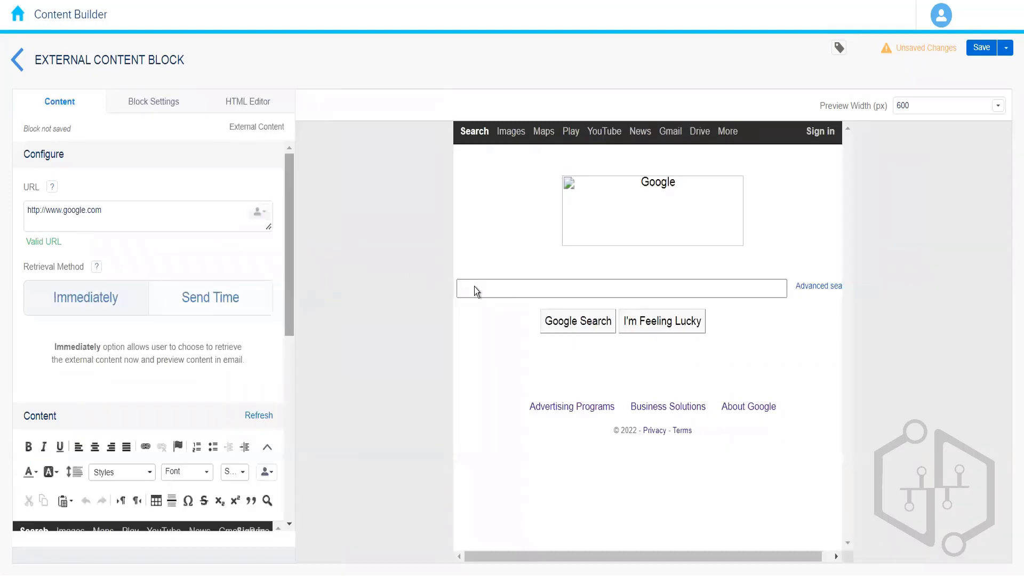
pyautogui.moveTo(292, 290); pyautogui.dragTo(285, 215)
# Try the Send Time retrieval method for the external content and switch back to Immediately
pyautogui.click(255, 297)
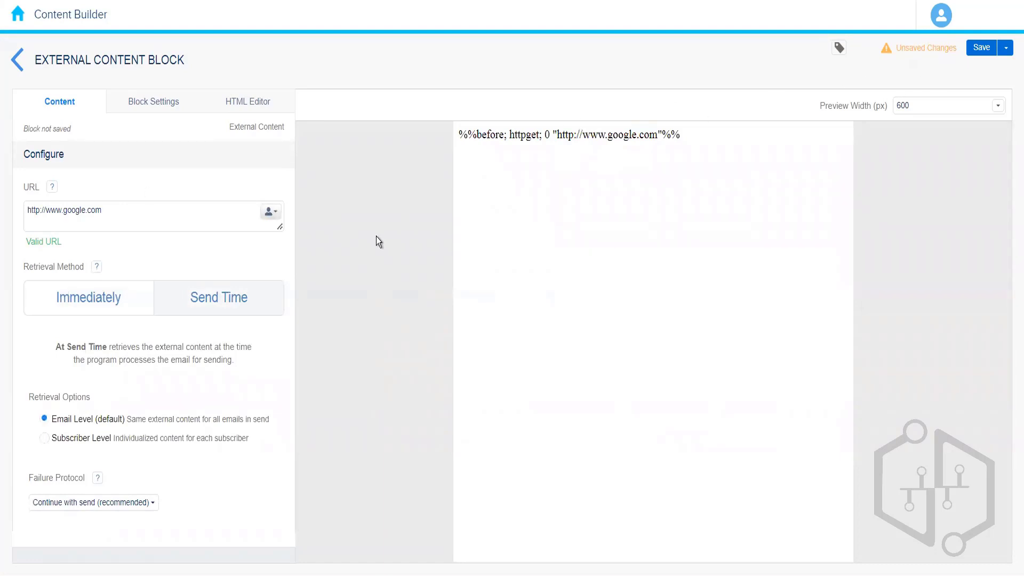
pyautogui.click(123, 300)
pyautogui.click(83, 316)
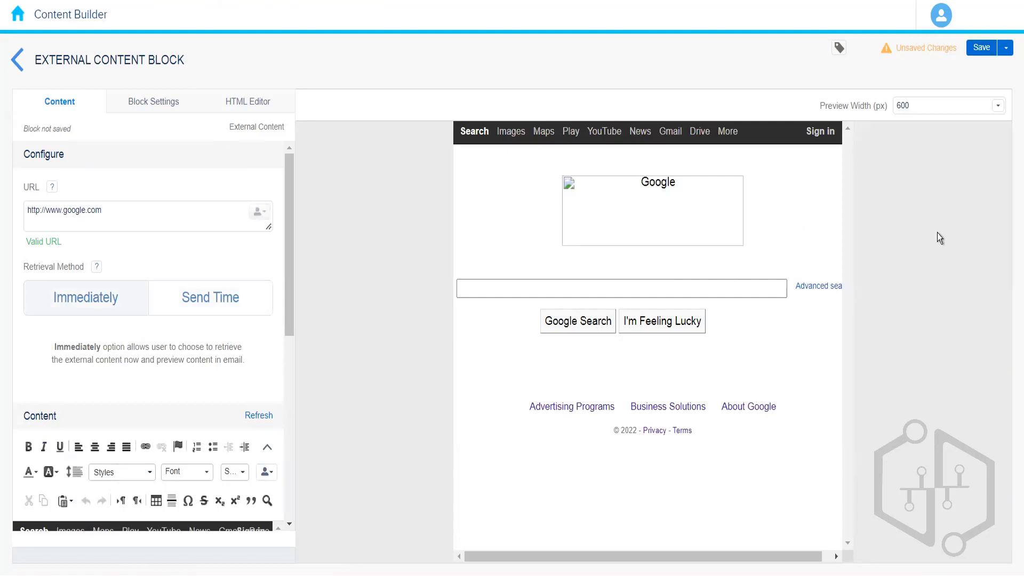
# Save the external content block as "External Block Demo" and return to the content list
pyautogui.hotkey('ctrl', 's')
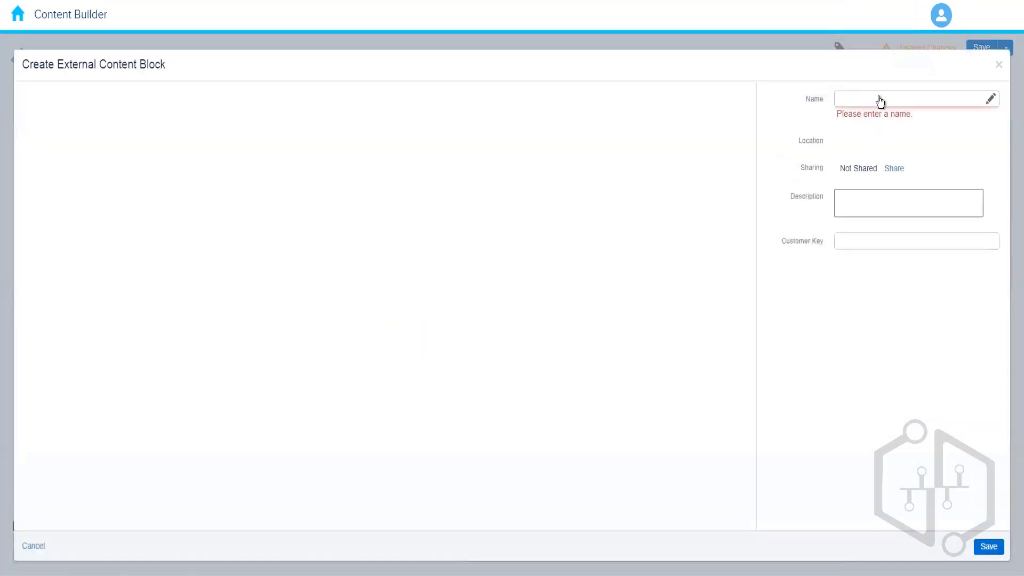
pyautogui.click(880, 102)
pyautogui.write('E')
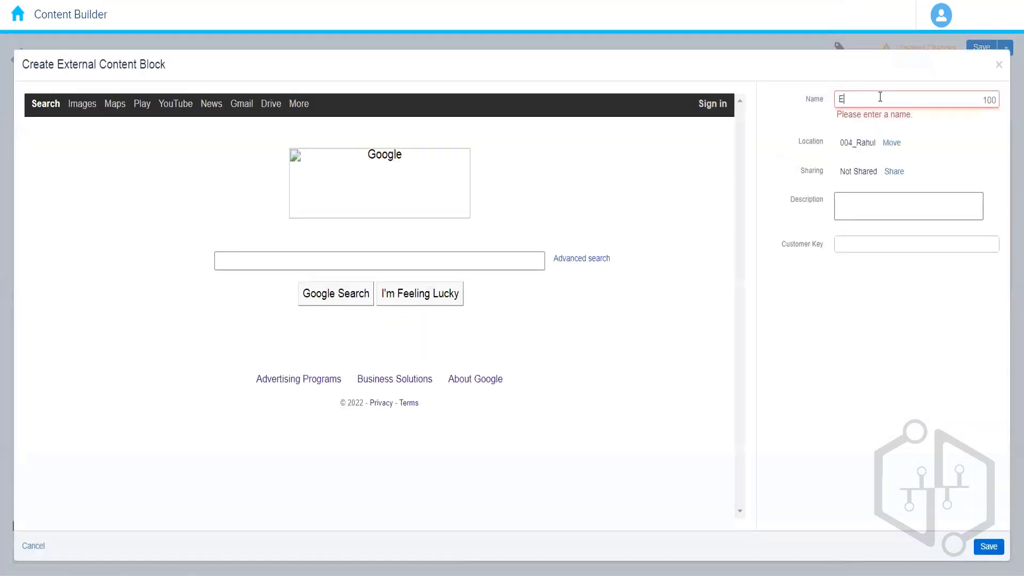
pyautogui.write('xternal ')
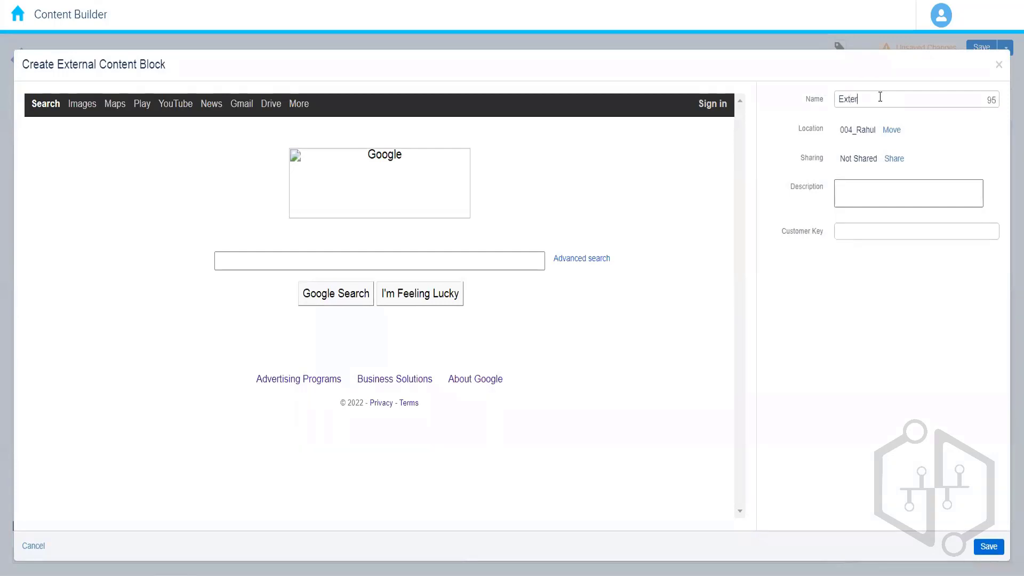
pyautogui.write('Block Demo')
pyautogui.click(988, 548)
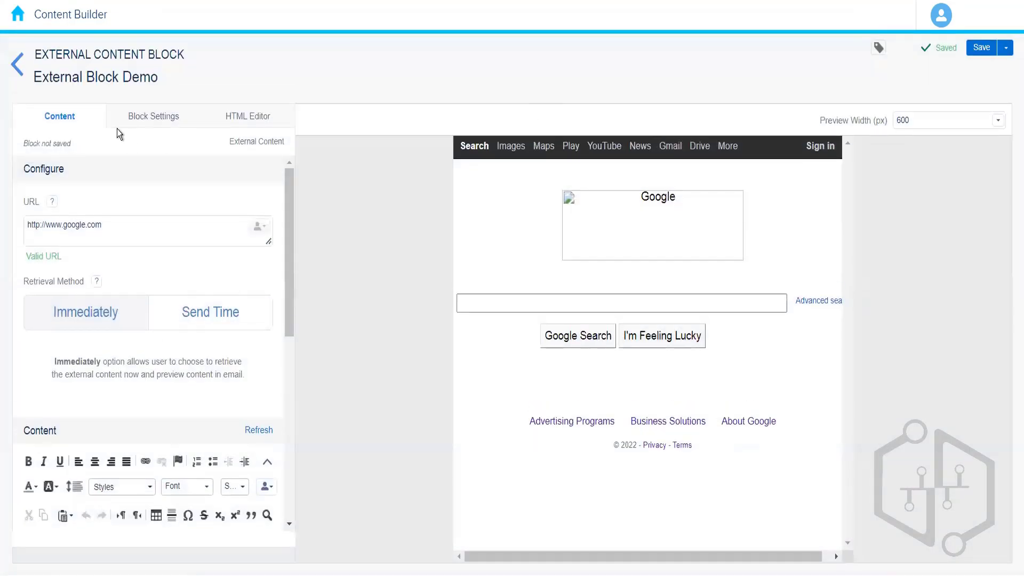
pyautogui.click(16, 67)
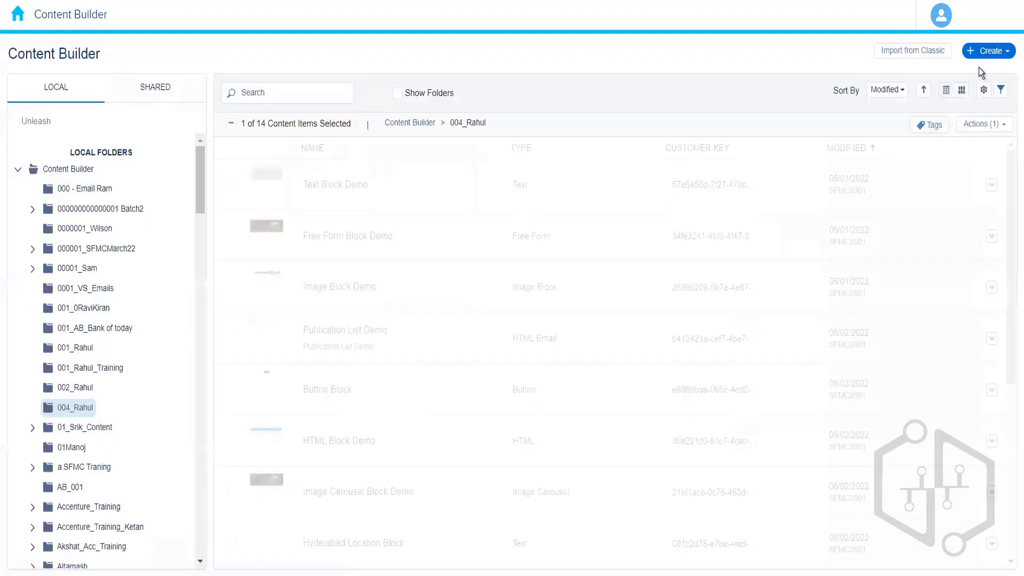
pyautogui.click(991, 53)
pyautogui.moveTo(948, 142)
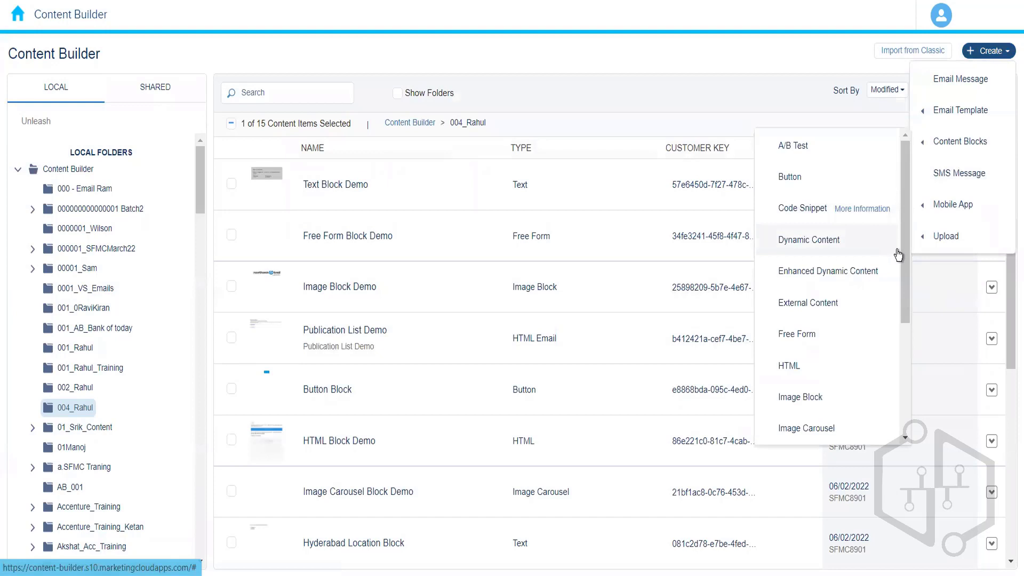
pyautogui.moveTo(904, 256); pyautogui.dragTo(901, 353)
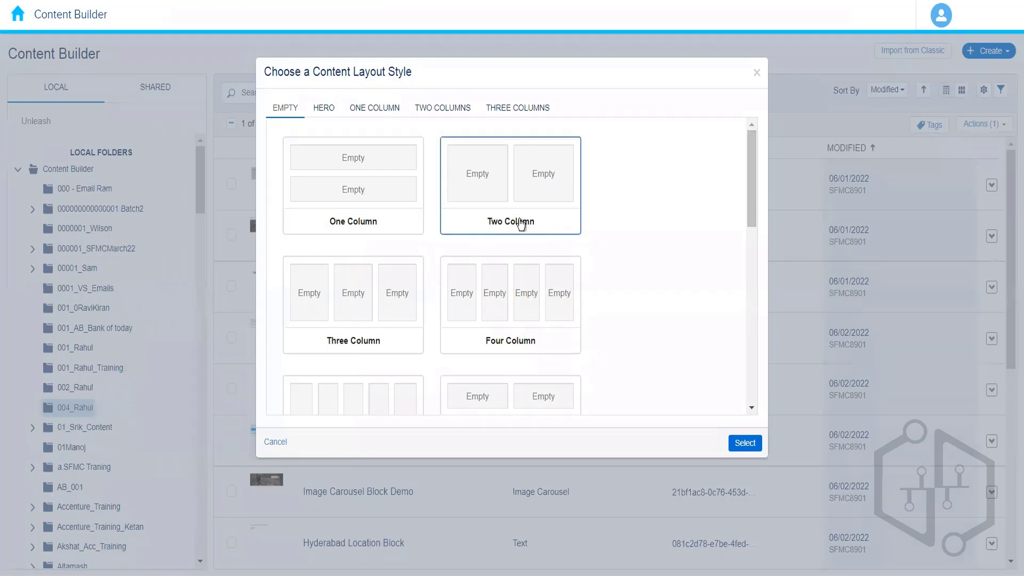
pyautogui.click(367, 216)
pyautogui.click(487, 187)
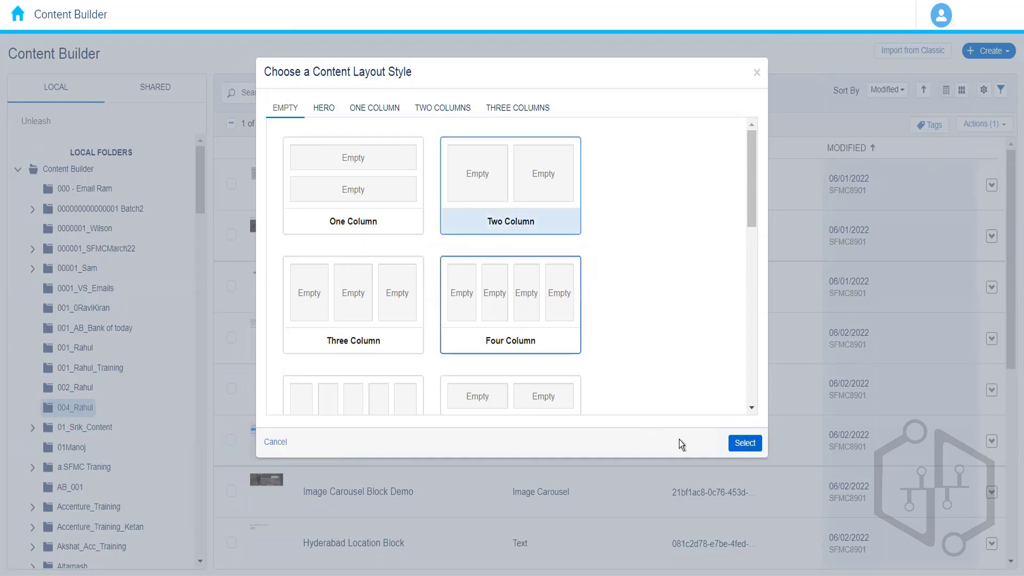
pyautogui.click(745, 443)
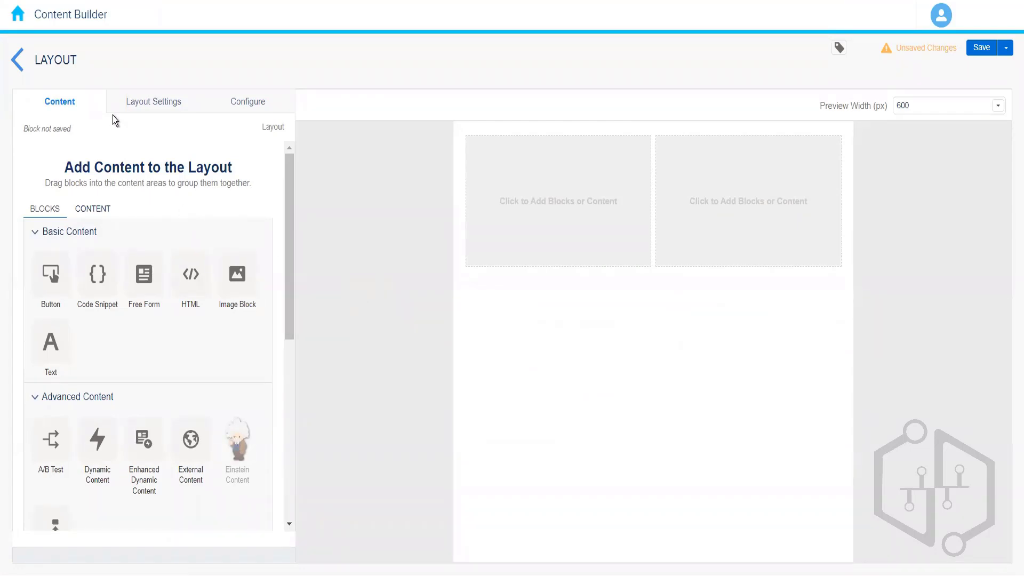
pyautogui.click(17, 63)
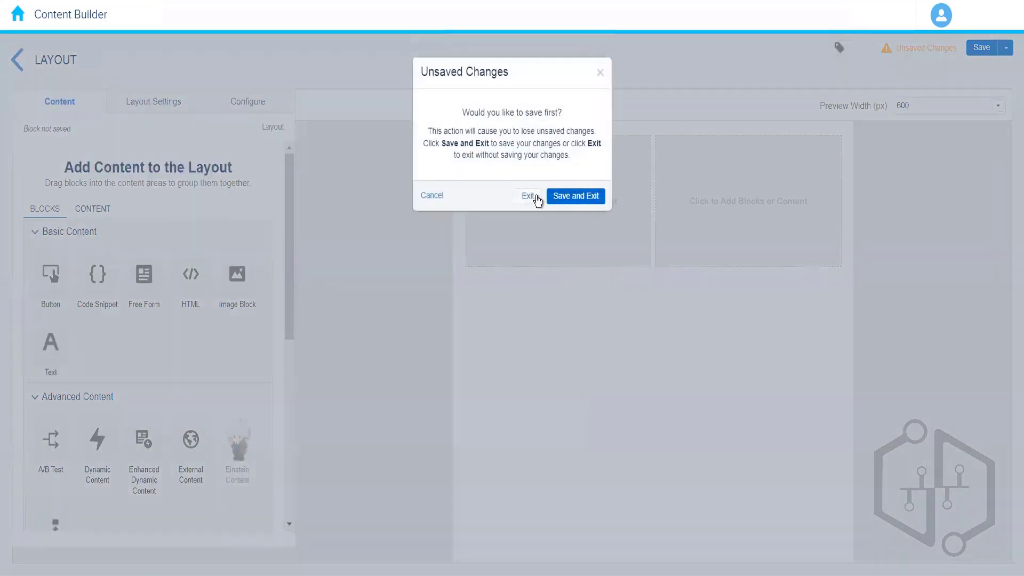
pyautogui.click(539, 196)
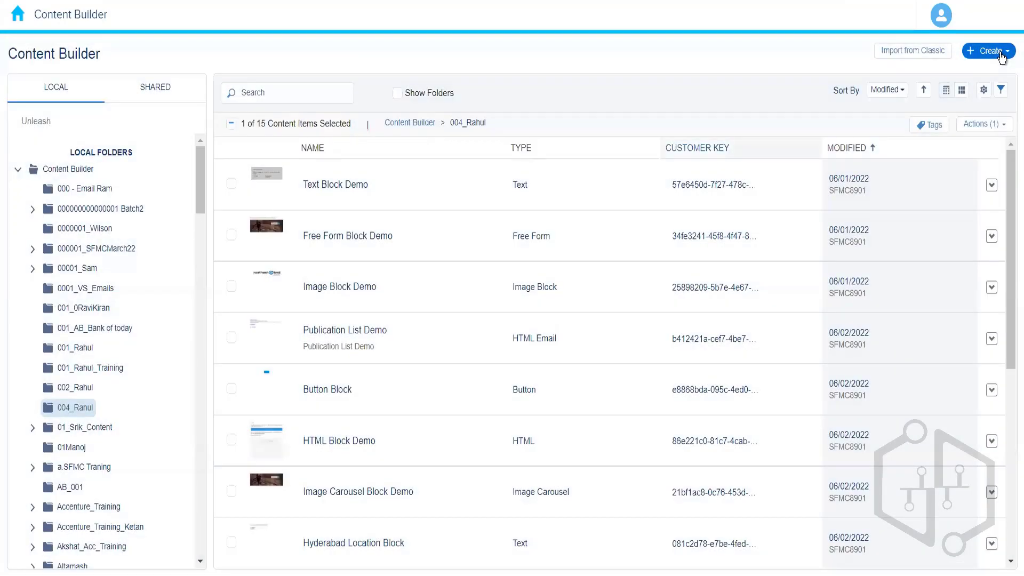
# Create a layout content block using the empty One Column layout style
pyautogui.click(1002, 53)
pyautogui.moveTo(971, 110)
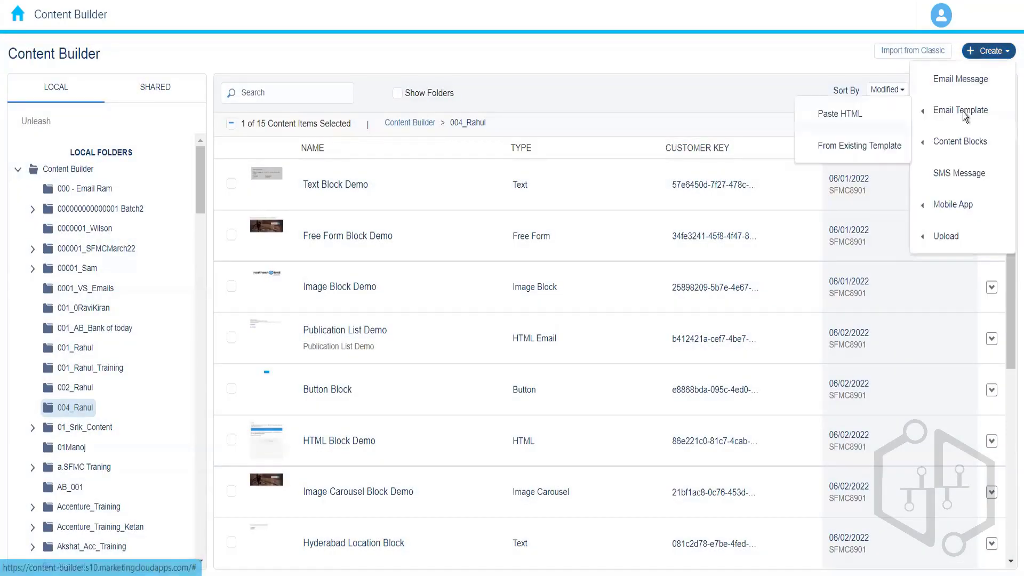
pyautogui.moveTo(930, 154)
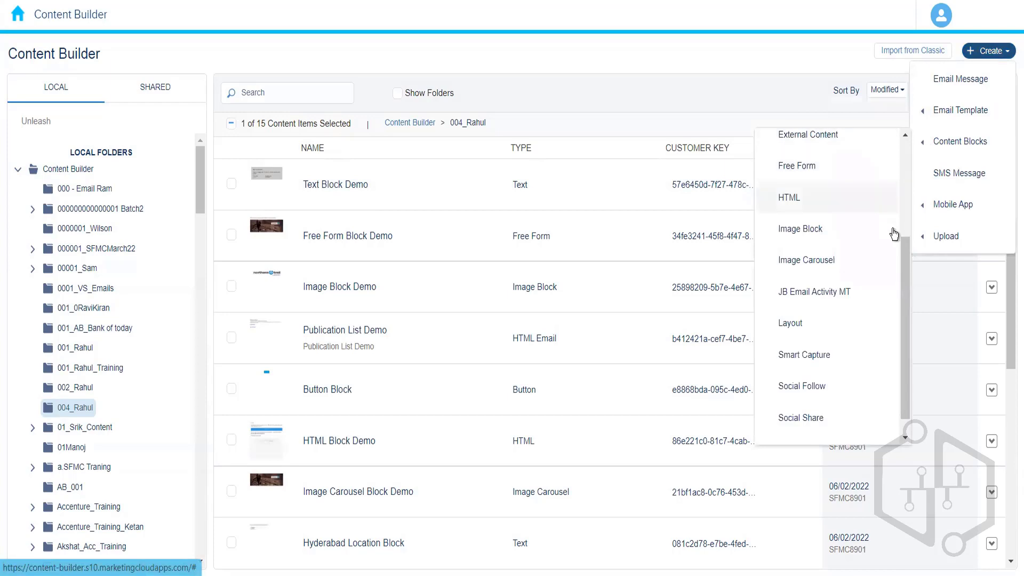
pyautogui.scroll(-1, 903, 249)
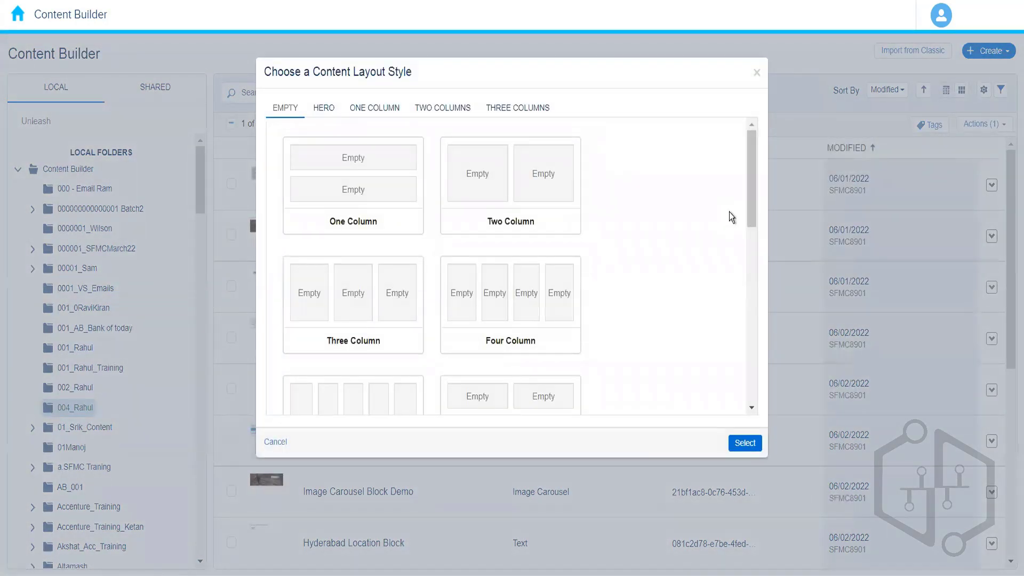
pyautogui.moveTo(750, 203); pyautogui.dragTo(760, 92)
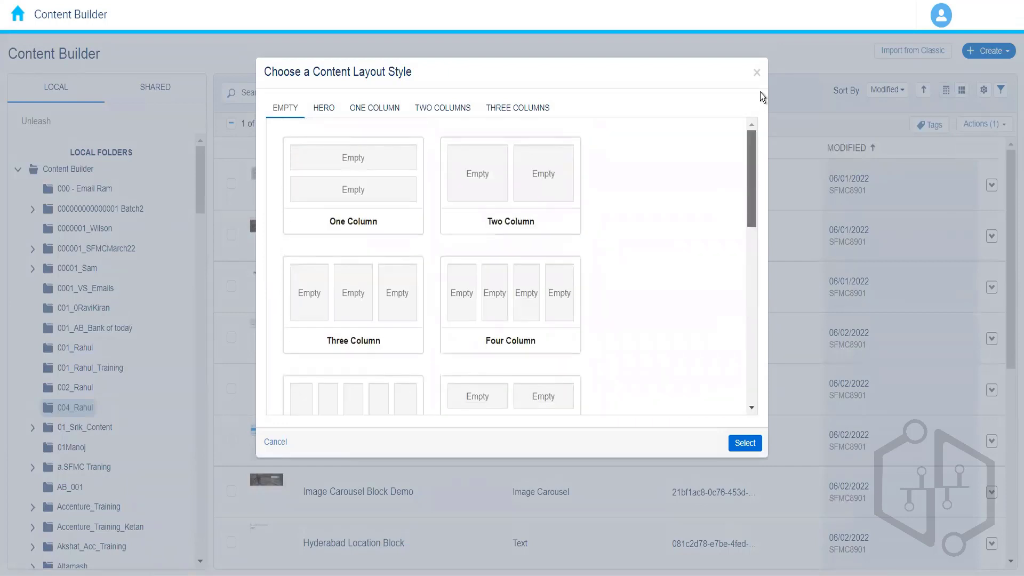
pyautogui.click(347, 221)
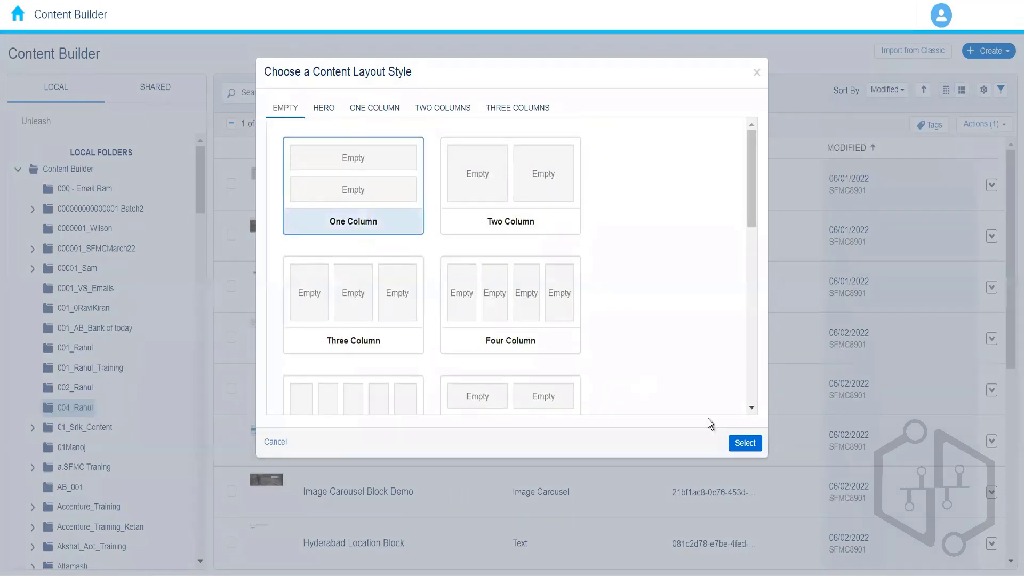
pyautogui.click(737, 443)
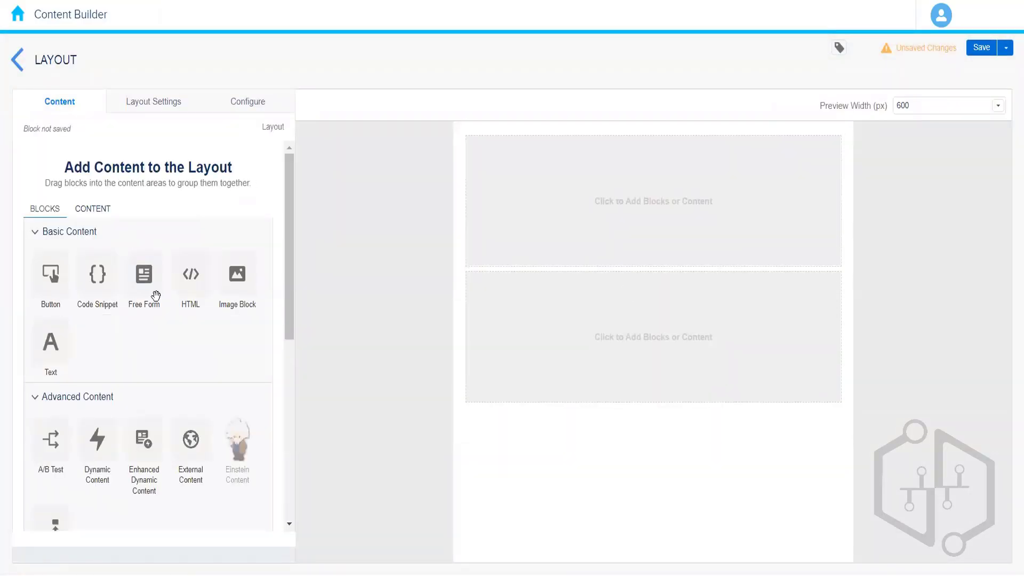
# Add an image block to the layout's upper area, assign the existing image NTO White.png and finish editing it
pyautogui.moveTo(234, 285); pyautogui.dragTo(616, 231)
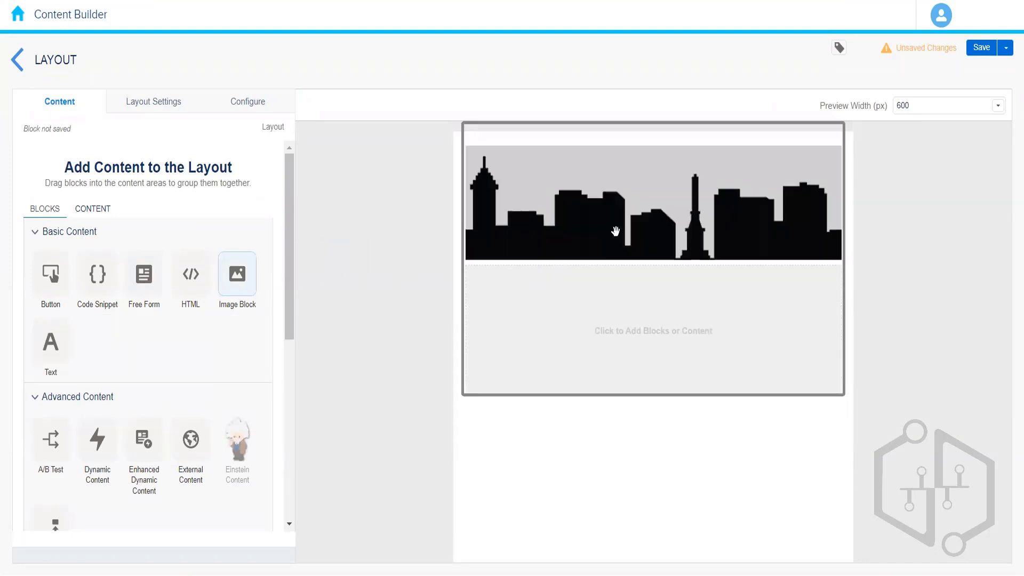
pyautogui.click(655, 232)
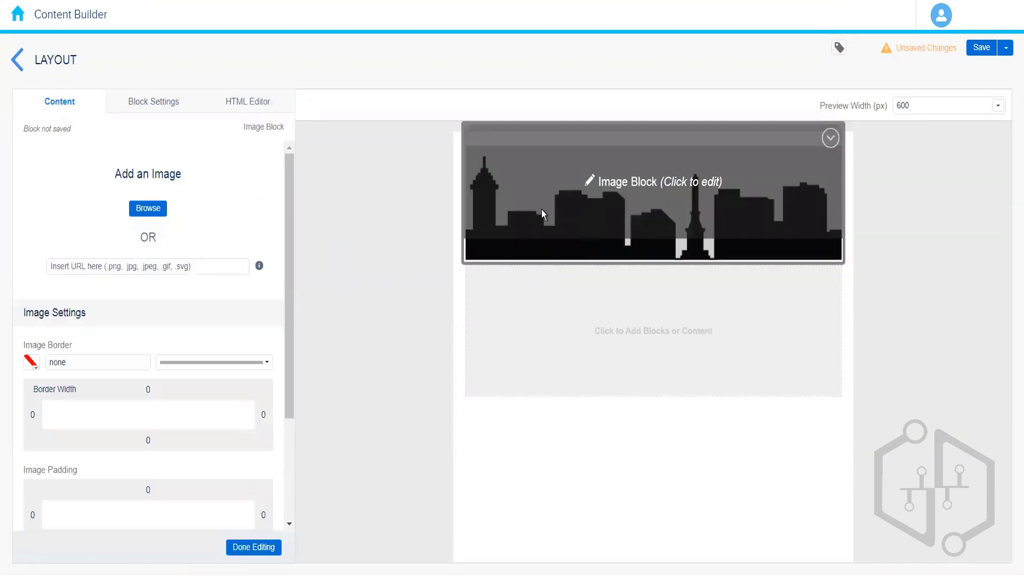
pyautogui.click(149, 213)
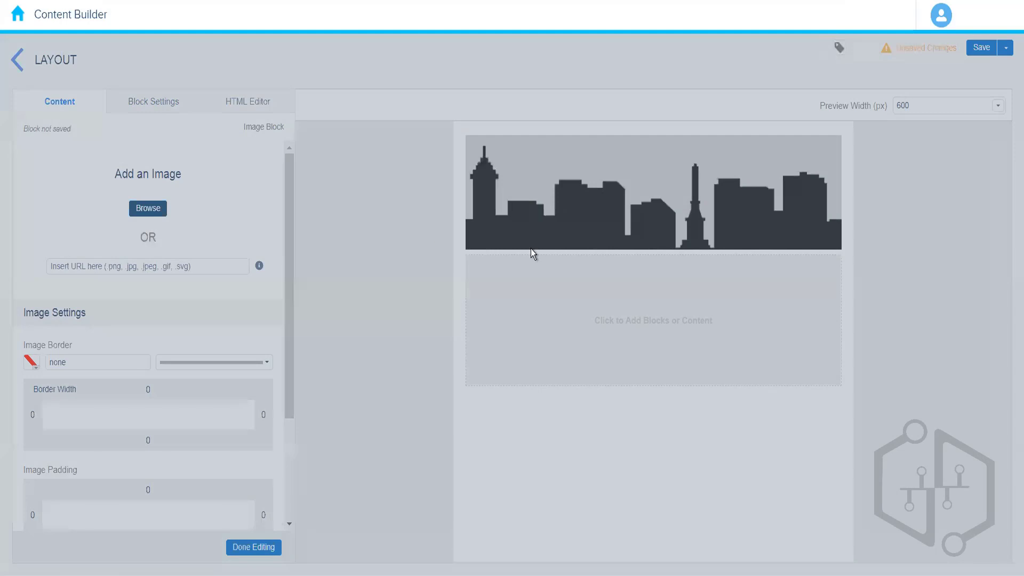
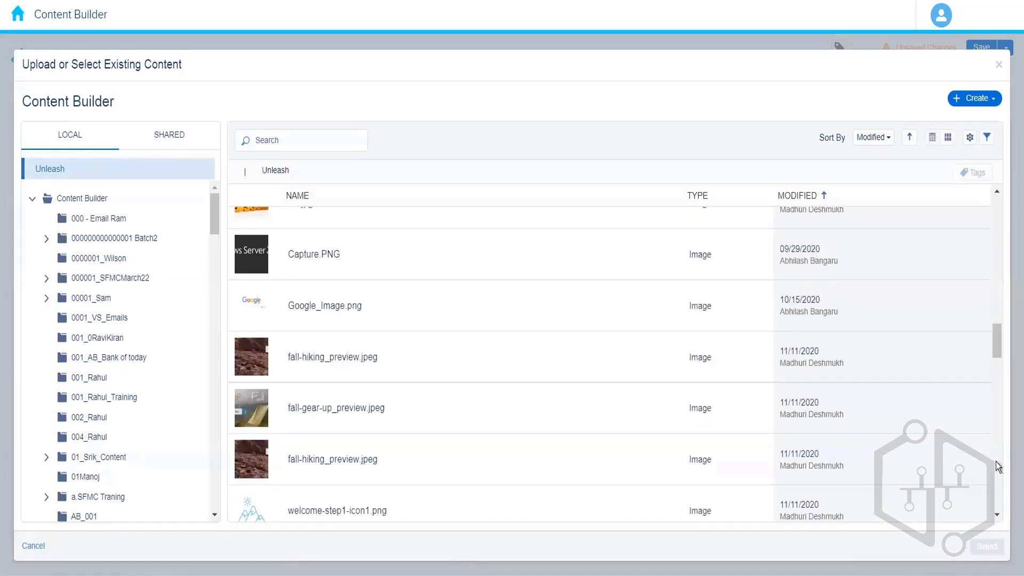
pyautogui.moveTo(999, 355); pyautogui.dragTo(1005, 390)
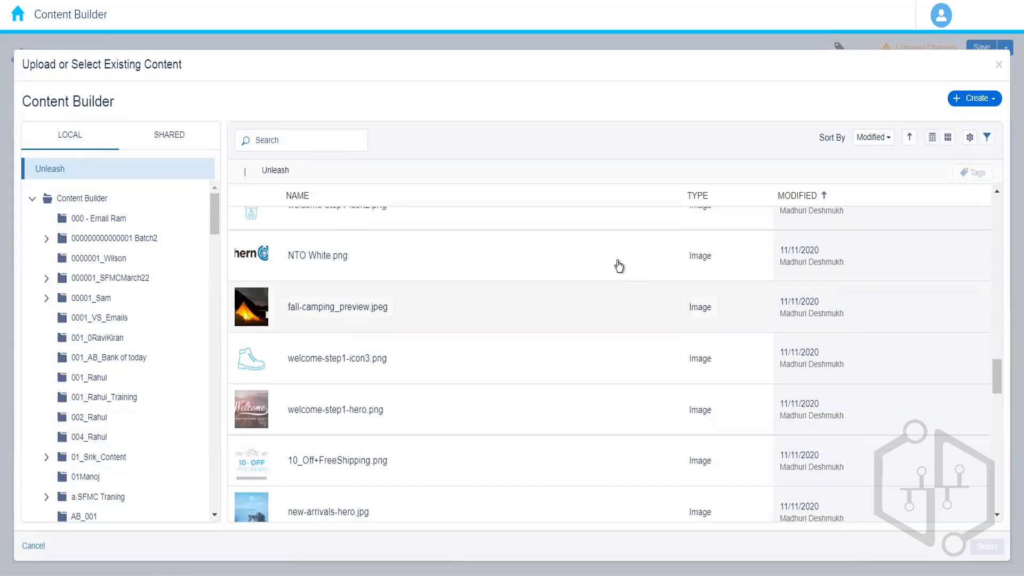
pyautogui.click(613, 263)
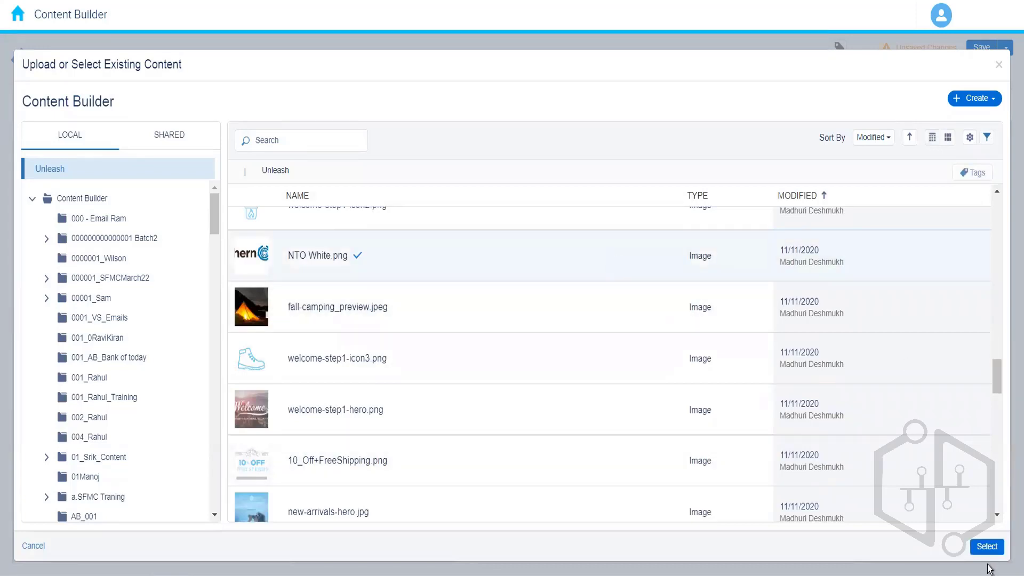
pyautogui.click(986, 546)
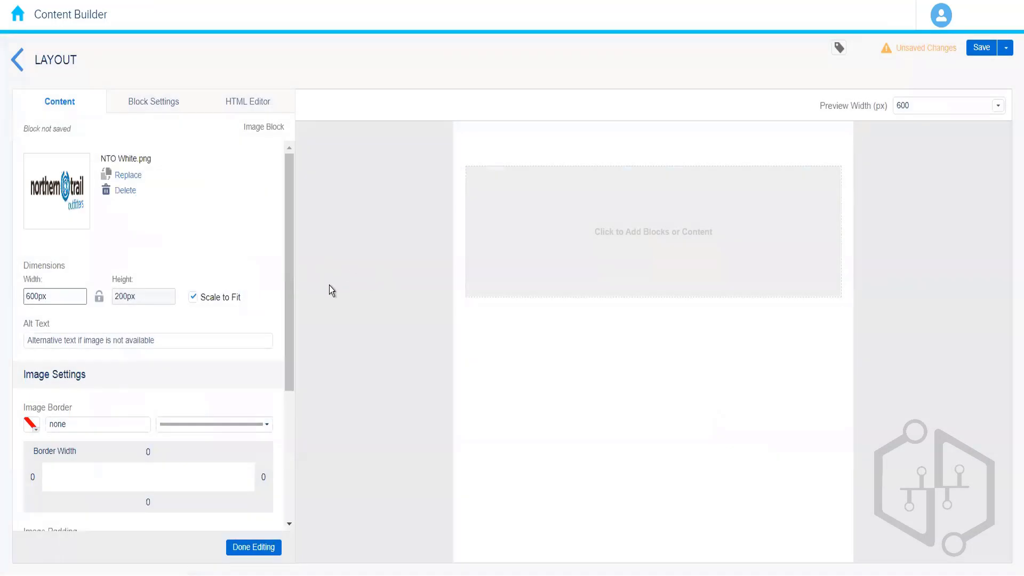
pyautogui.click(255, 547)
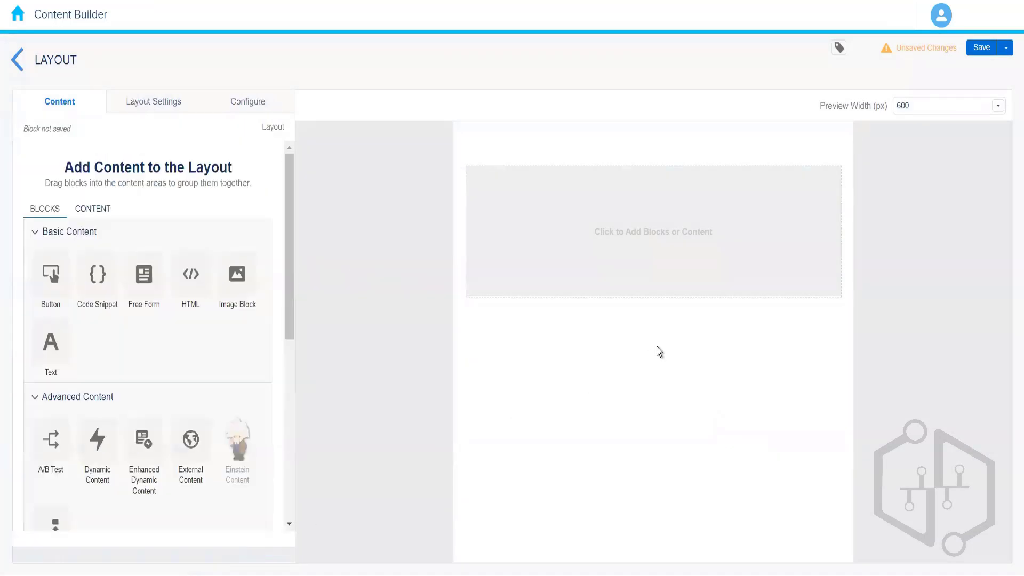
pyautogui.click(618, 332)
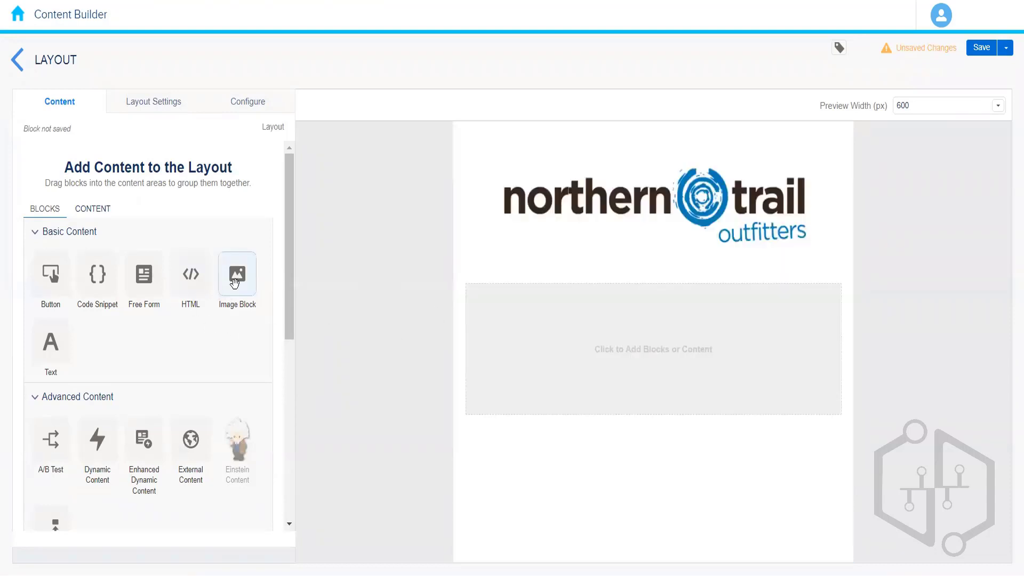
# Add an image block to the layout's empty lower area, assign the existing image welcome-step1-hero.png and finish editing it
pyautogui.moveTo(237, 274); pyautogui.dragTo(621, 329)
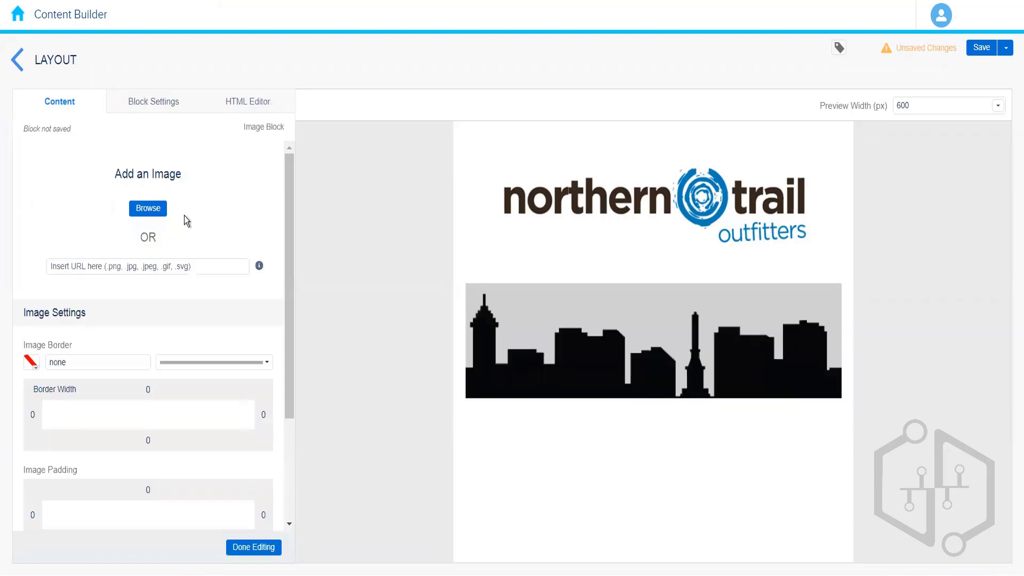
pyautogui.click(147, 208)
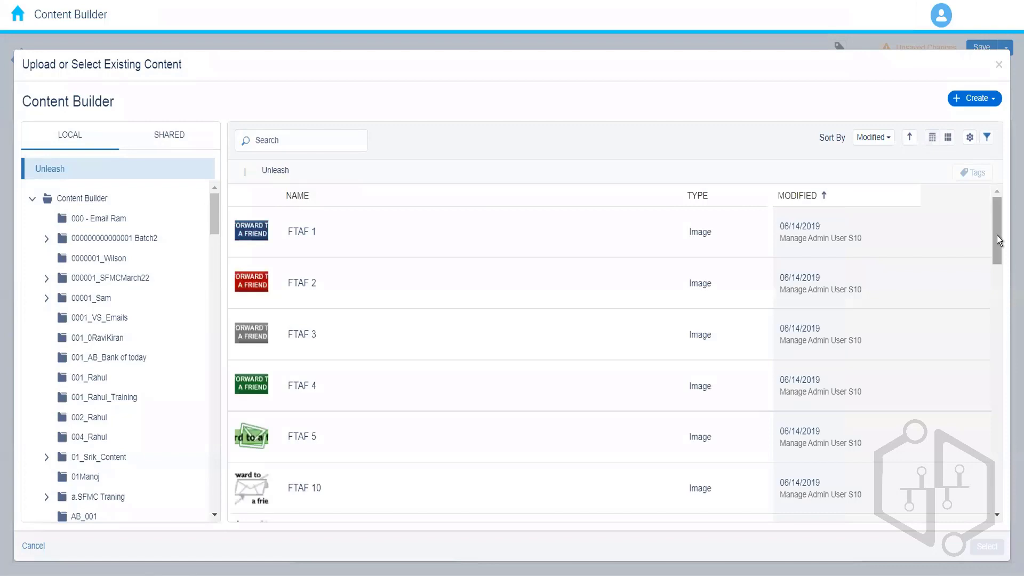
pyautogui.moveTo(996, 236); pyautogui.dragTo(980, 552)
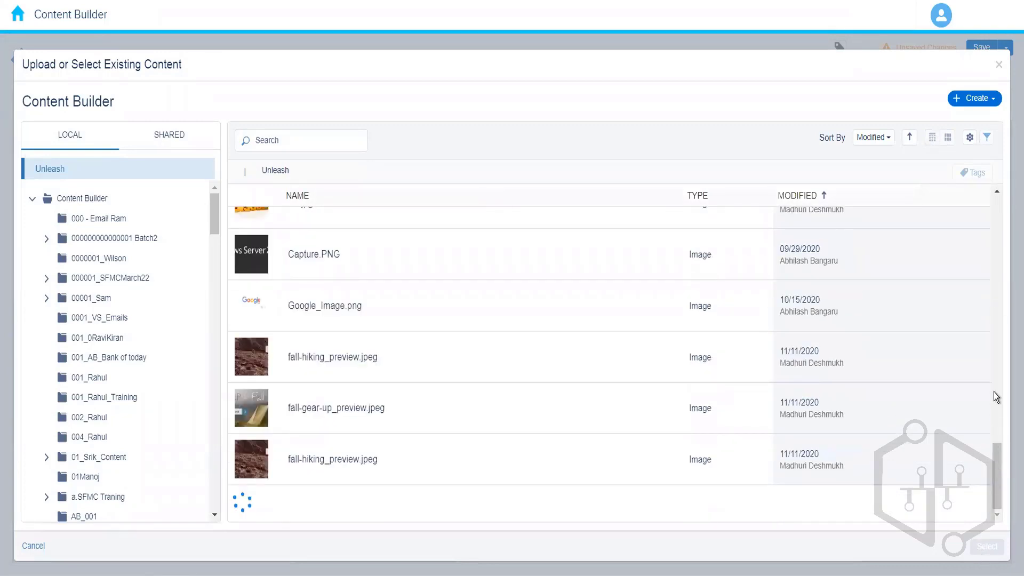
pyautogui.moveTo(1000, 344); pyautogui.dragTo(1000, 377)
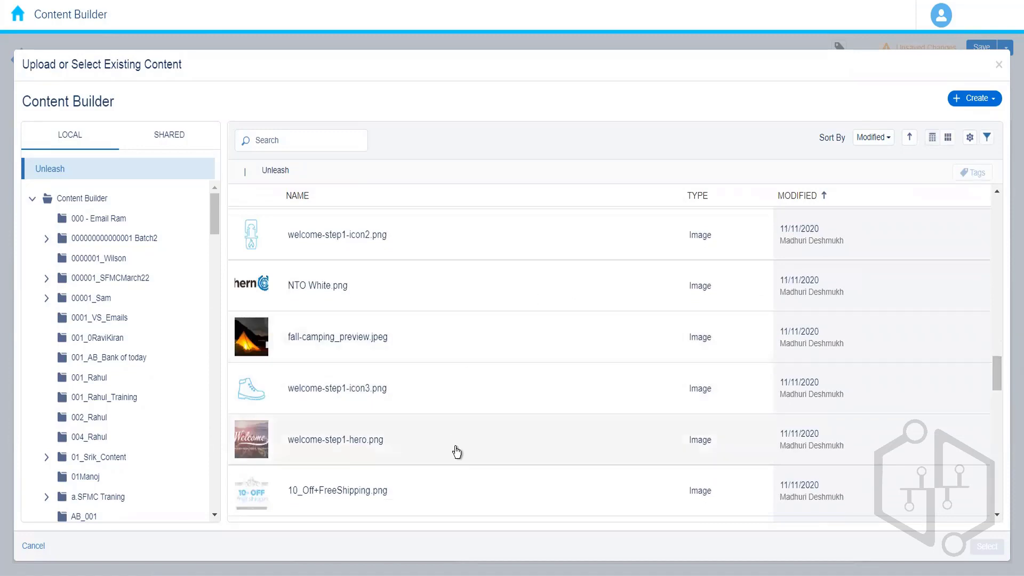
pyautogui.click(596, 451)
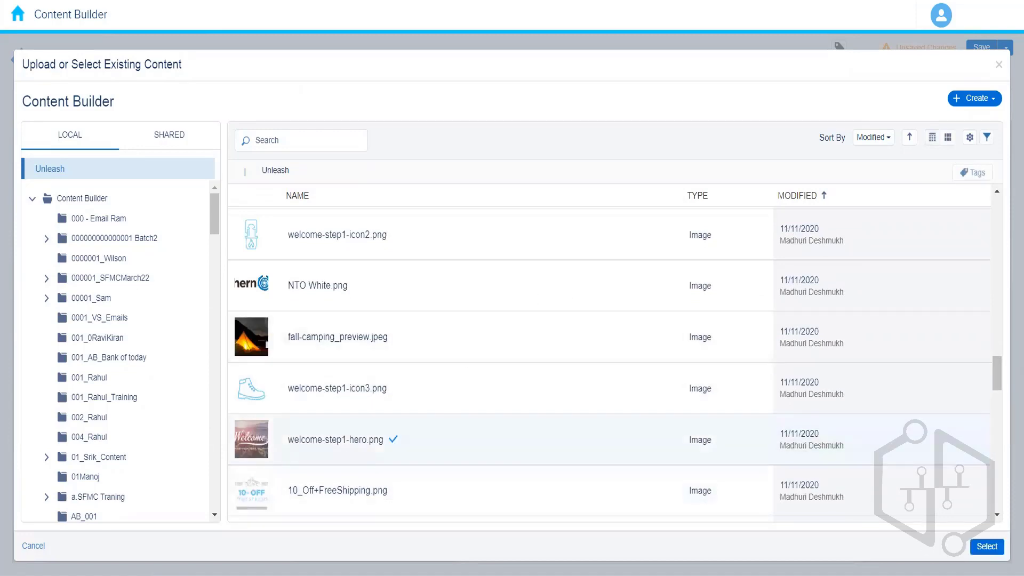
pyautogui.click(987, 548)
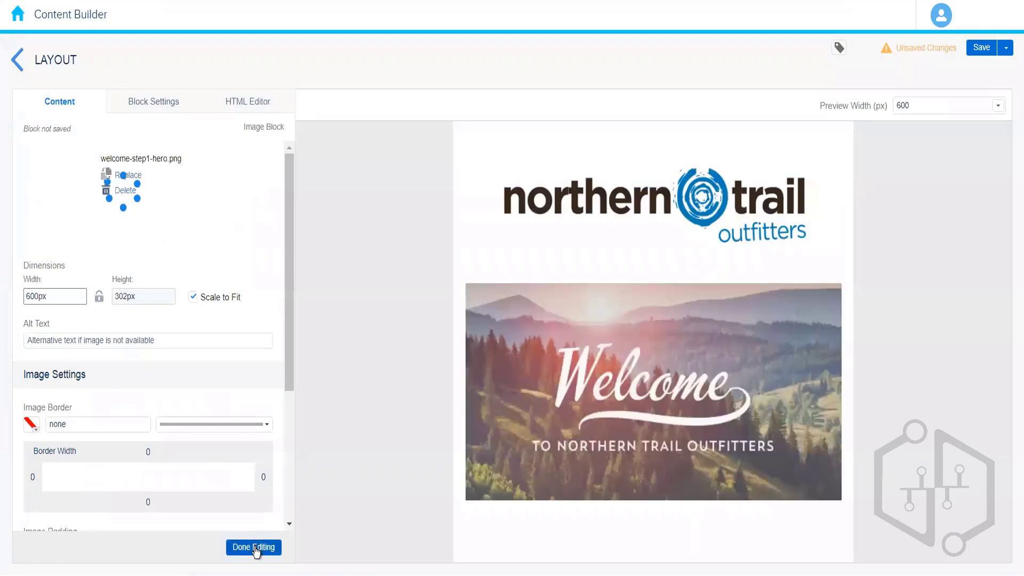
pyautogui.click(255, 543)
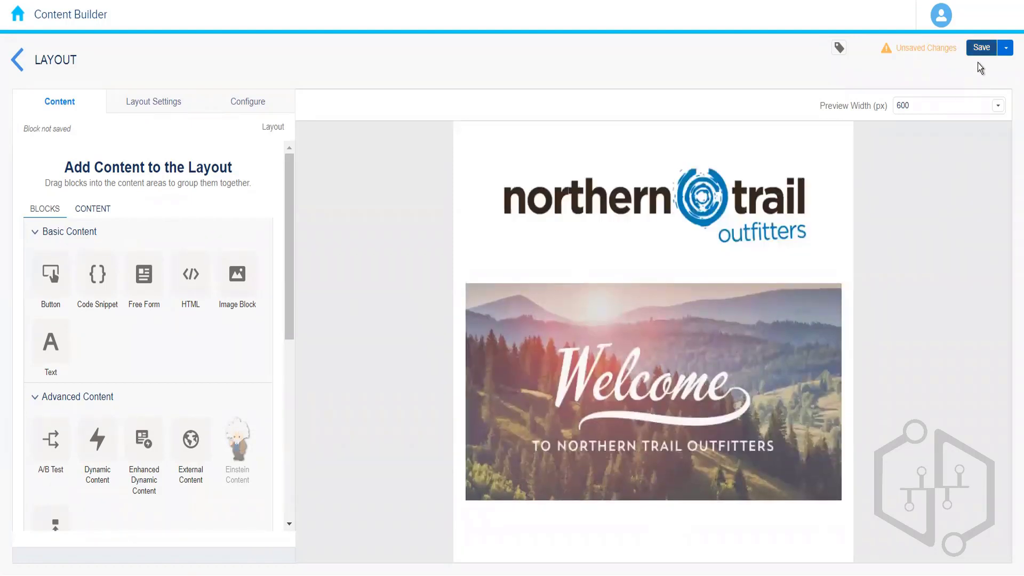
# Save the layout block as "Layout Demo" and return to the content list
pyautogui.click(692, 143)
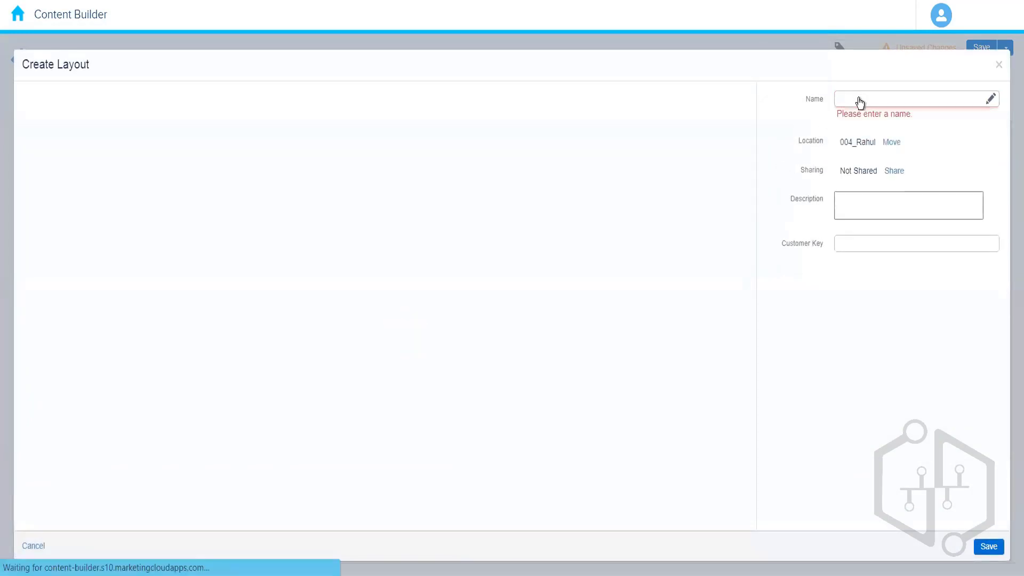
pyautogui.click(860, 100)
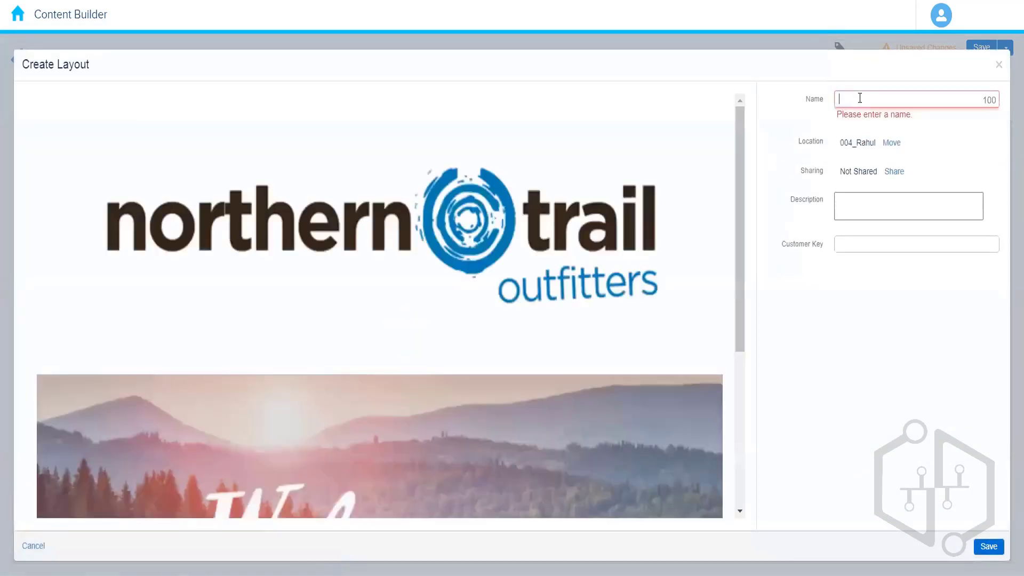
pyautogui.write('La')
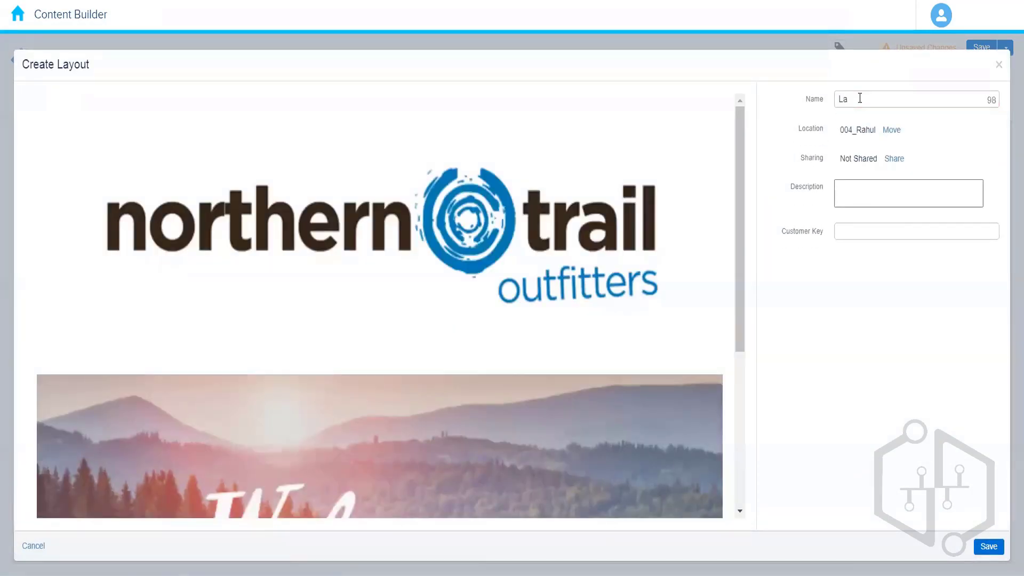
pyautogui.write('yout Demo')
pyautogui.click(988, 547)
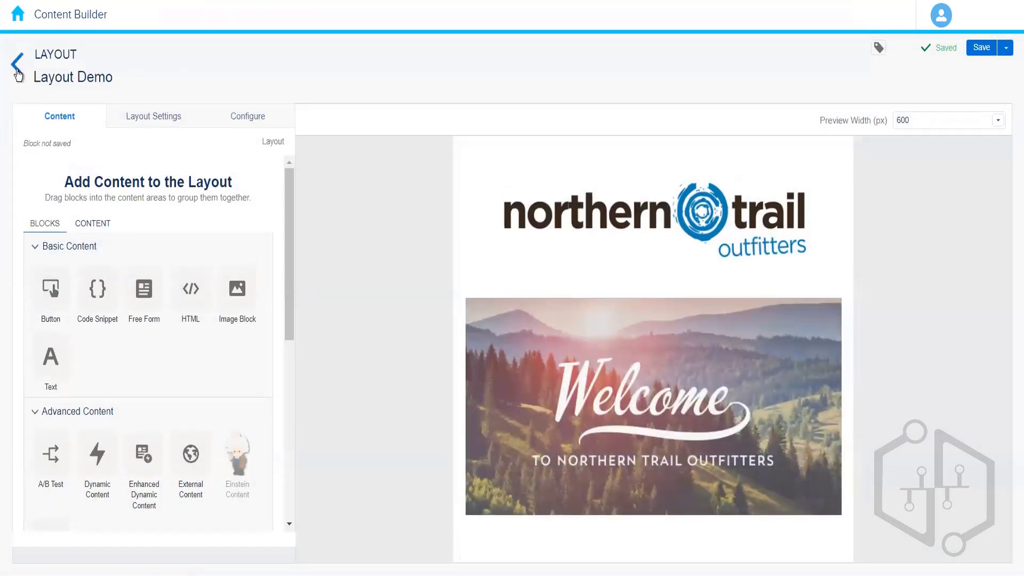
pyautogui.click(18, 65)
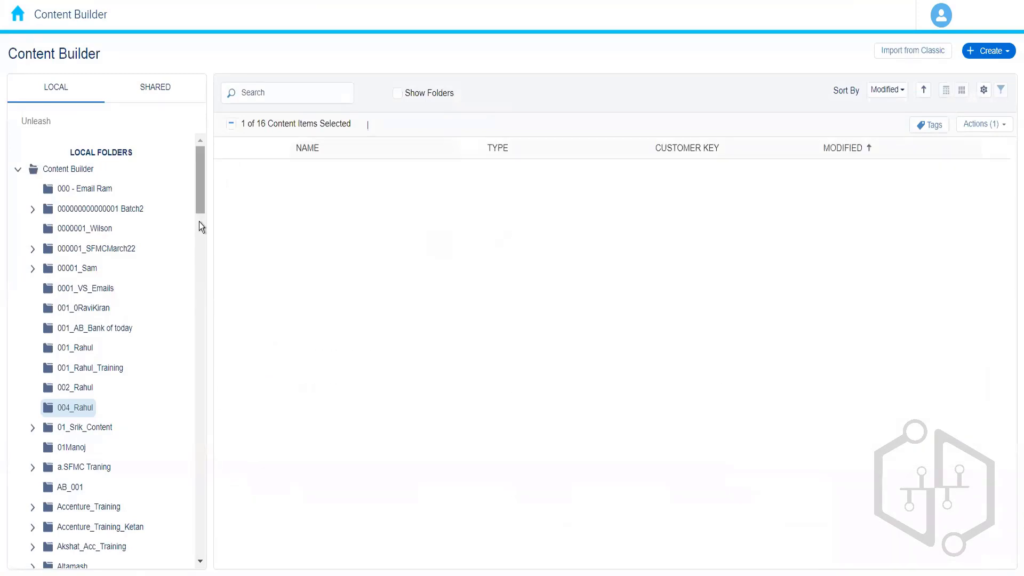
# Open the template-based email "AB Test Content Demo" from the content list for content editing
pyautogui.scroll(-2, 200, 222)
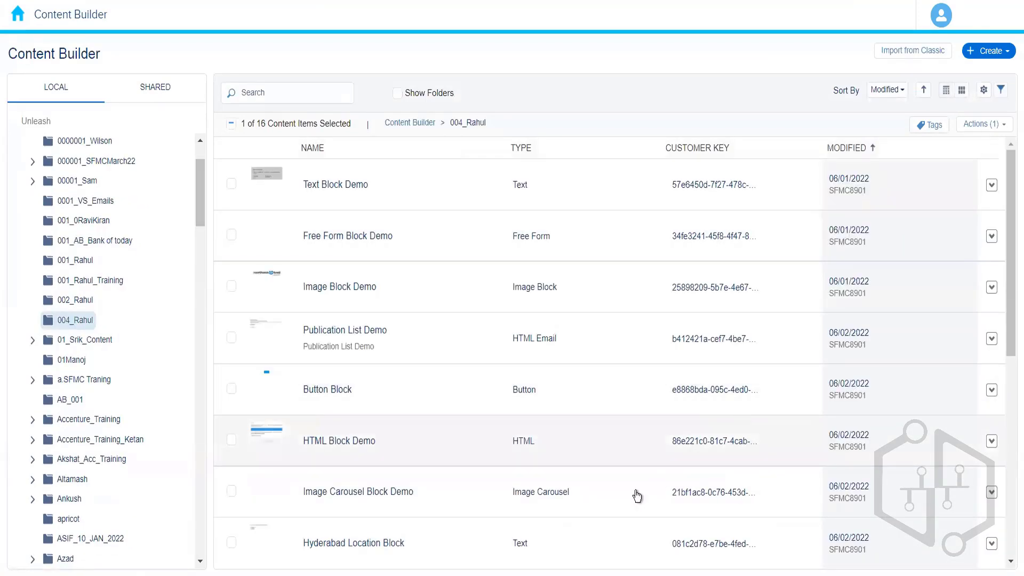
pyautogui.scroll(-5, 1011, 375)
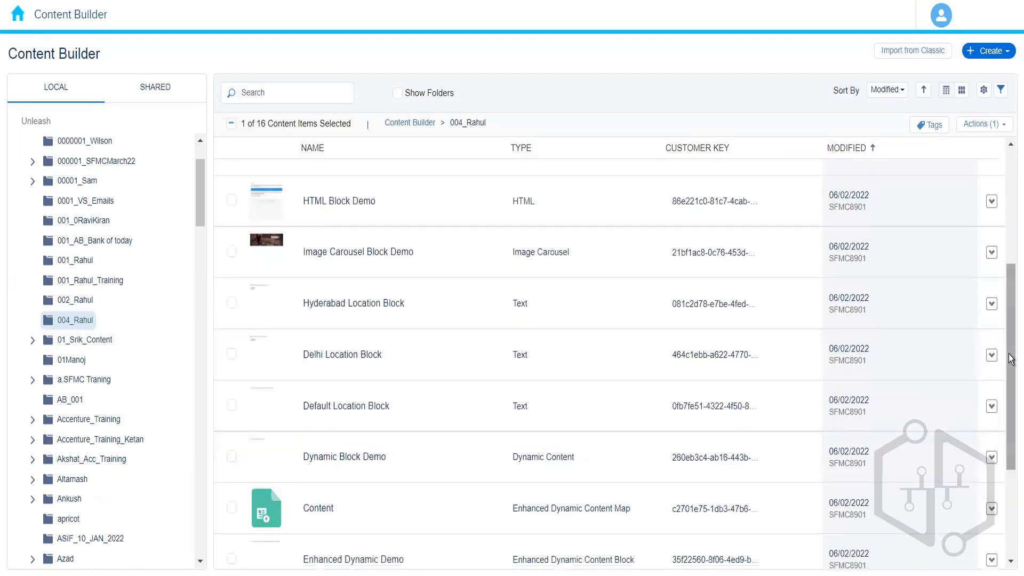
pyautogui.moveTo(1010, 358); pyautogui.dragTo(1008, 465)
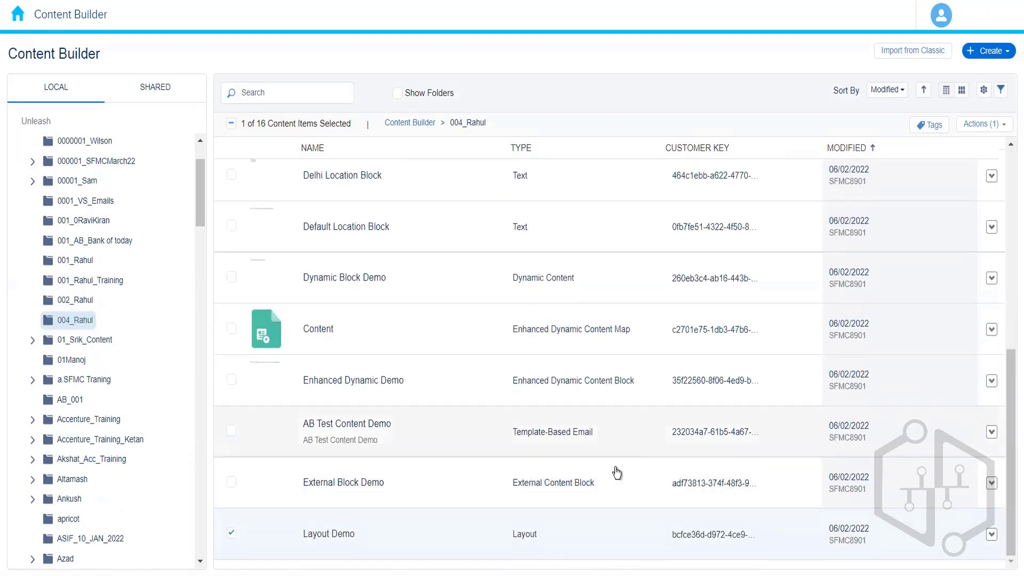
pyautogui.click(552, 441)
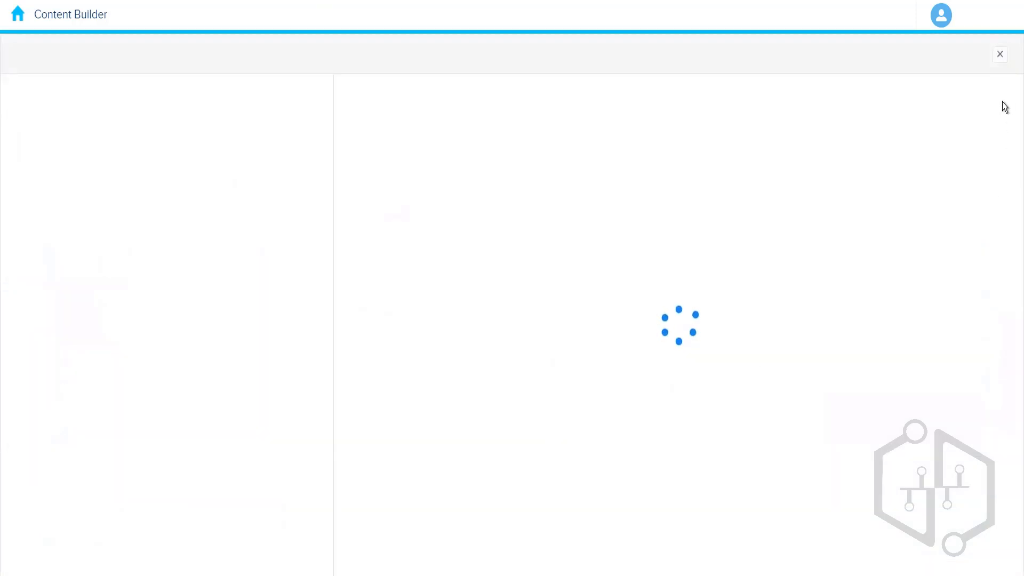
pyautogui.click(945, 69)
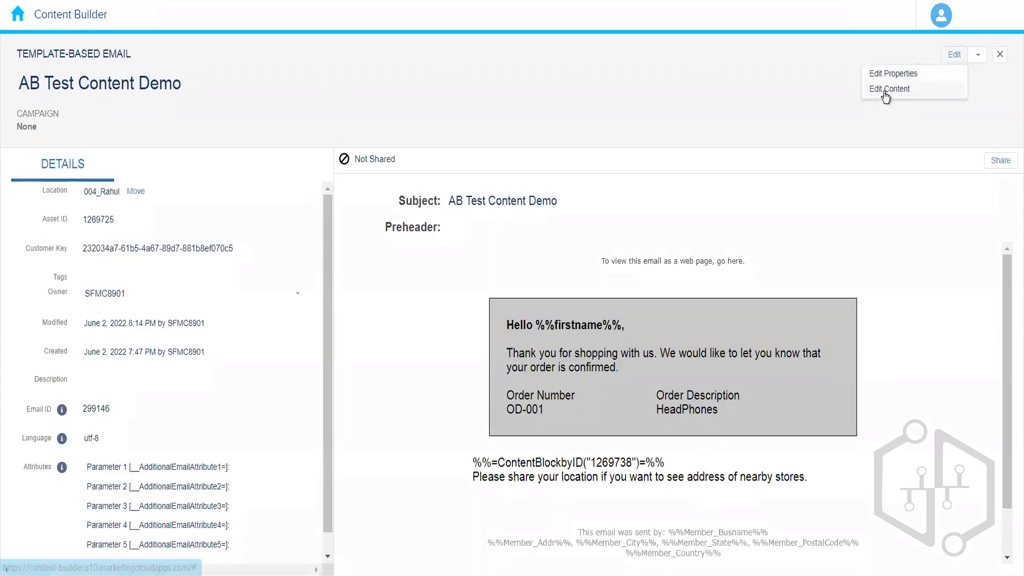
pyautogui.click(886, 91)
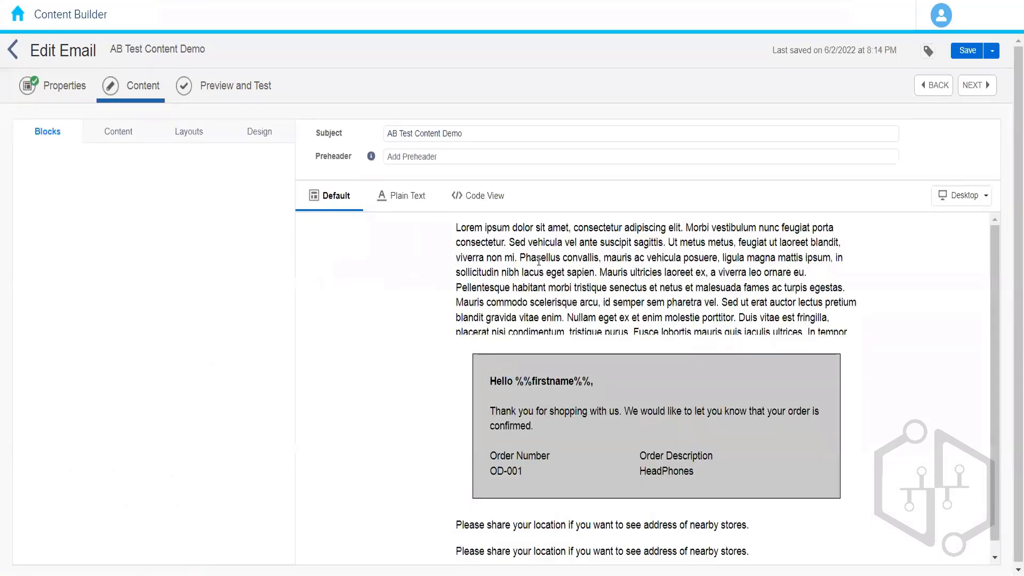
# Delete the Lorem ipsum text block above the order confirmation in the email
pyautogui.click(844, 254)
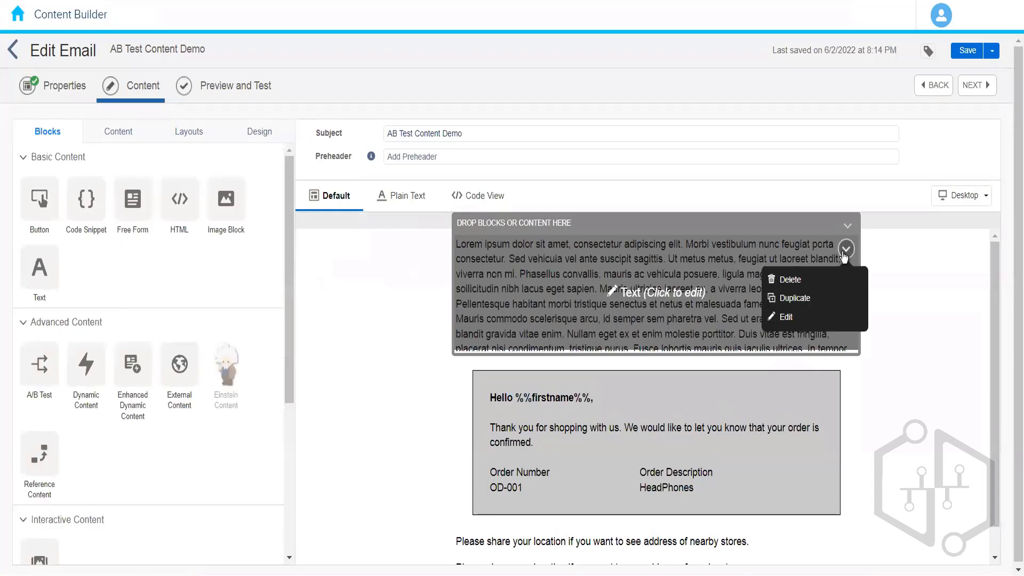
pyautogui.click(853, 279)
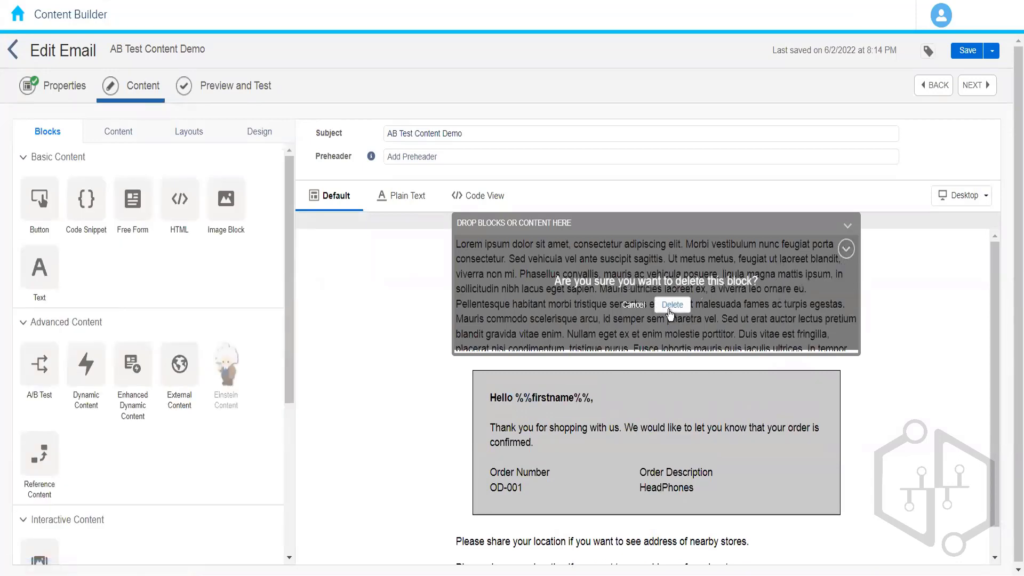
pyautogui.click(671, 305)
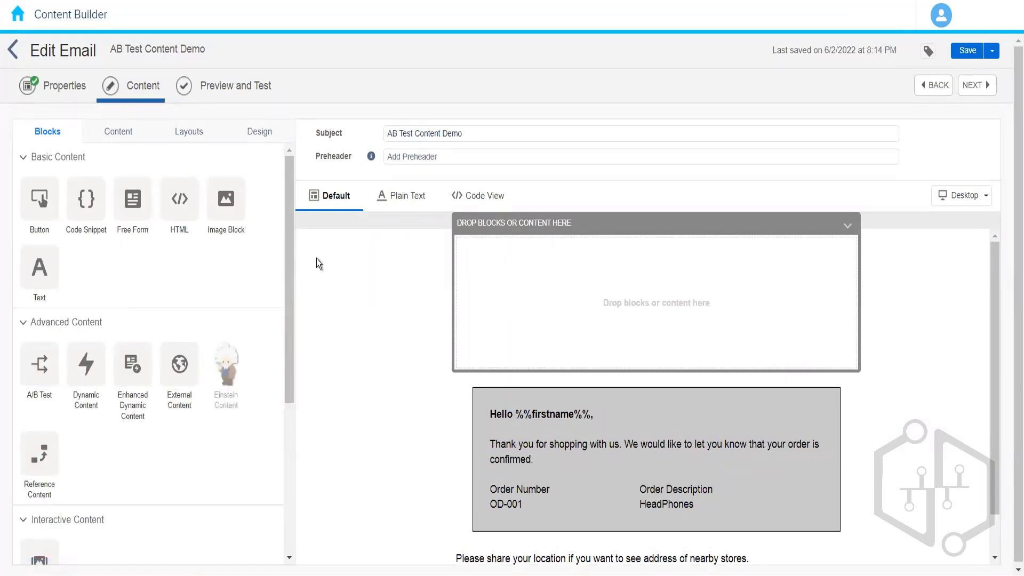
# Insert the saved "Layout Demo" block into the email's empty content area, finish editing it and review the email body
pyautogui.click(110, 139)
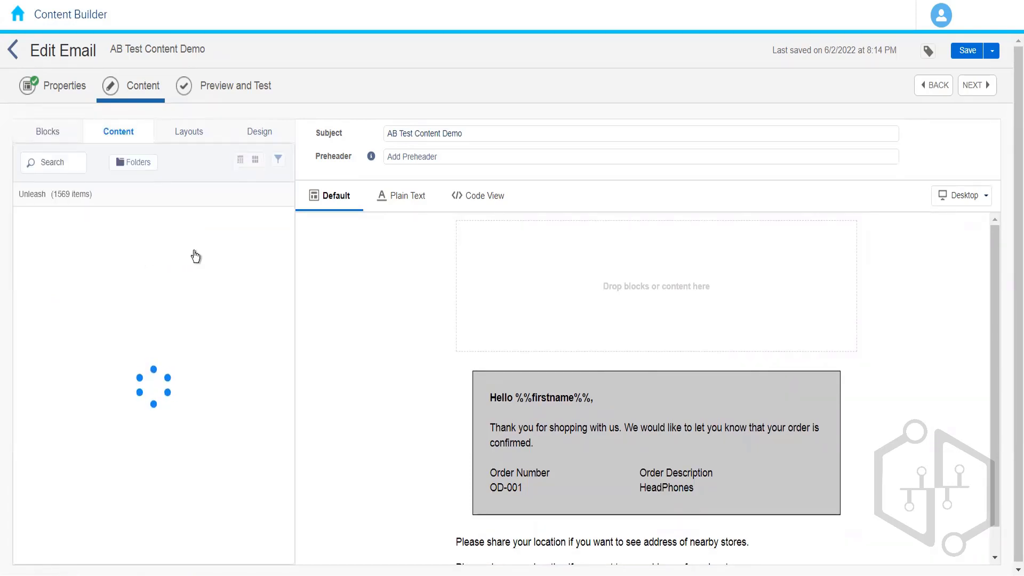
pyautogui.moveTo(195, 256); pyautogui.dragTo(532, 265)
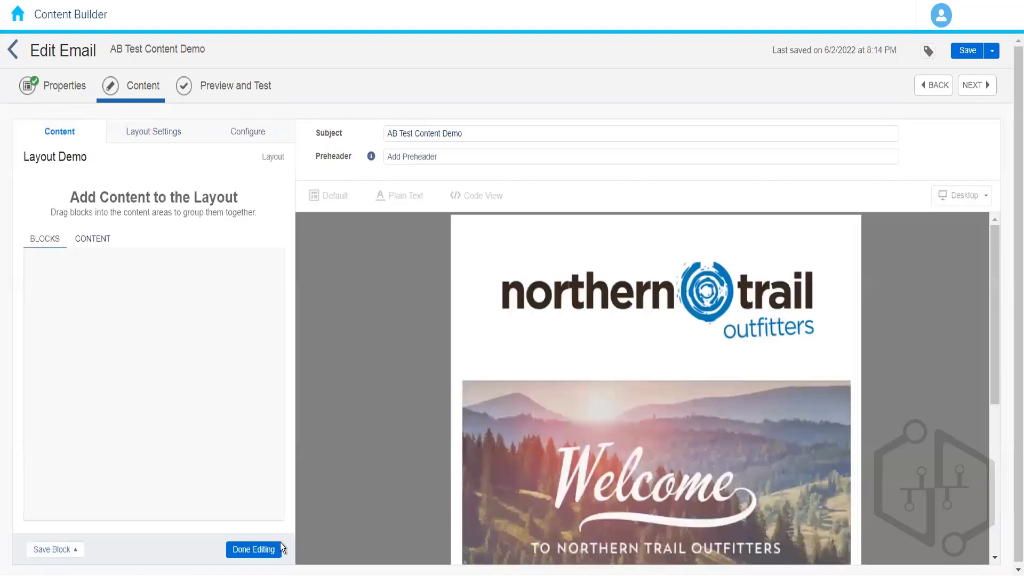
pyautogui.click(276, 548)
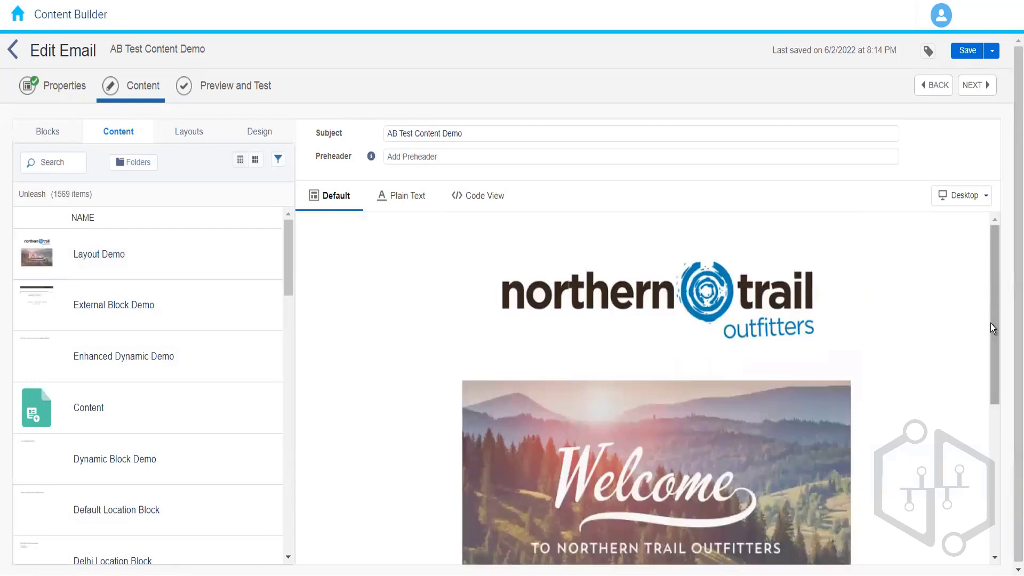
pyautogui.moveTo(990, 327)
pyautogui.mouseDown()
pyautogui.moveTo(981, 416)
pyautogui.moveTo(990, 319)
pyautogui.mouseUp()
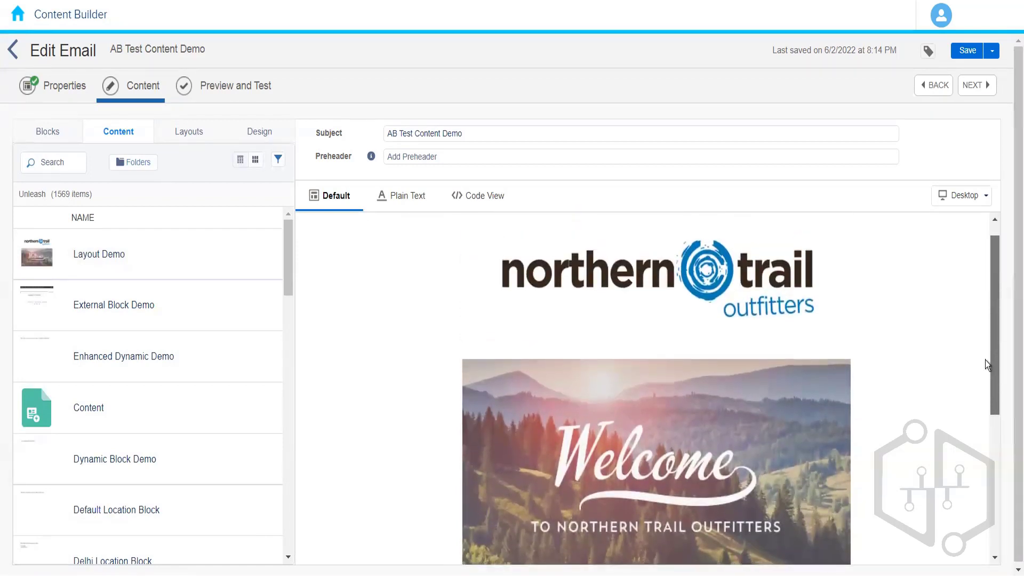
pyautogui.scroll(-2, 984, 368)
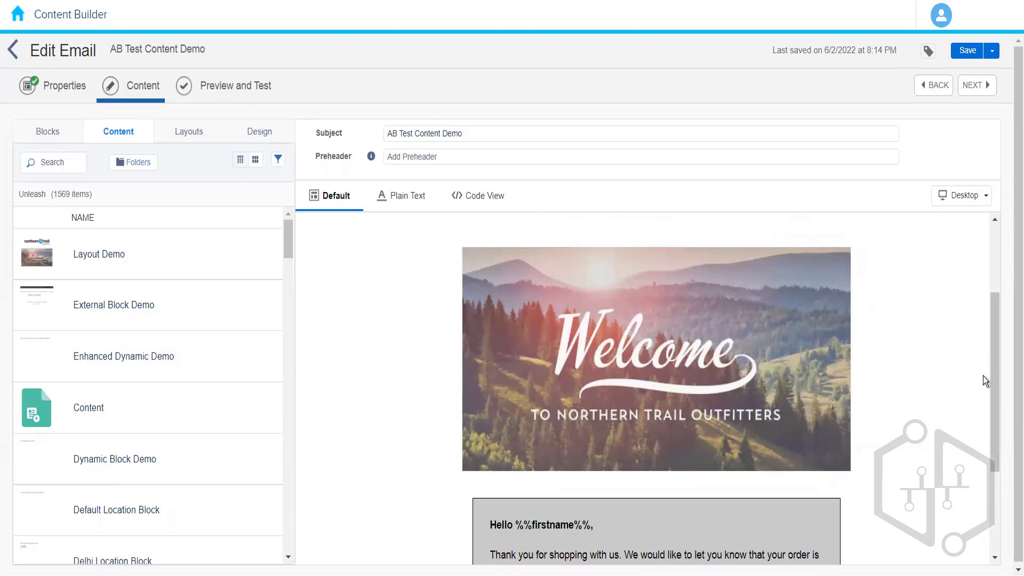
pyautogui.scroll(-2, 994, 379)
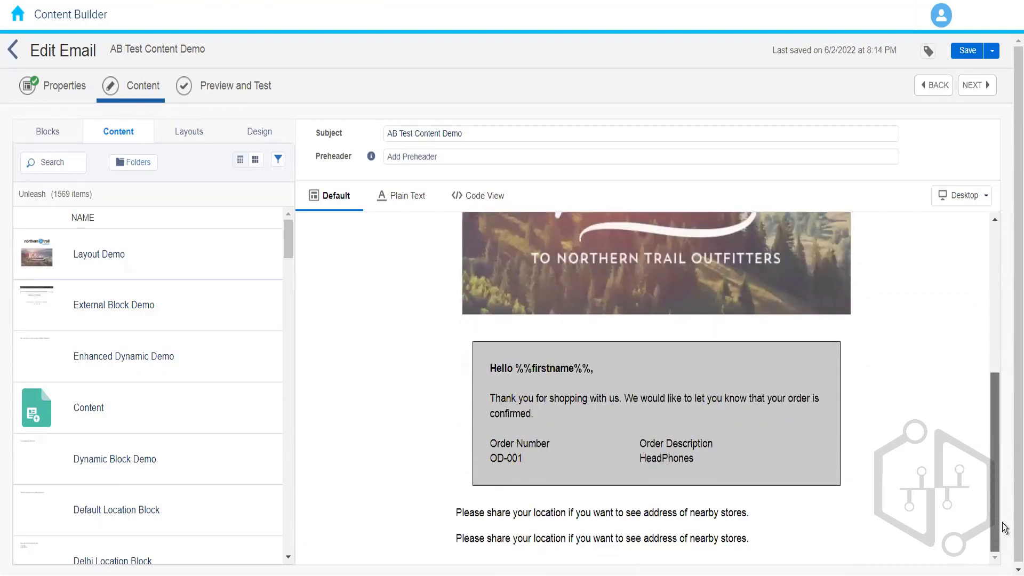
pyautogui.scroll(5, 1004, 236)
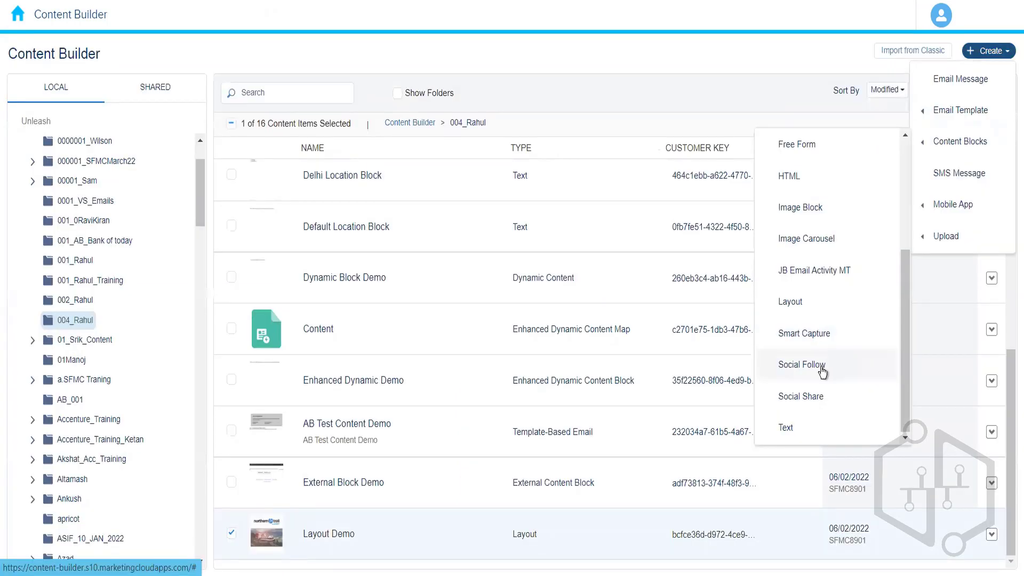
# Create a Social Follow content block and add LinkedIn to its social networks
pyautogui.click(823, 372)
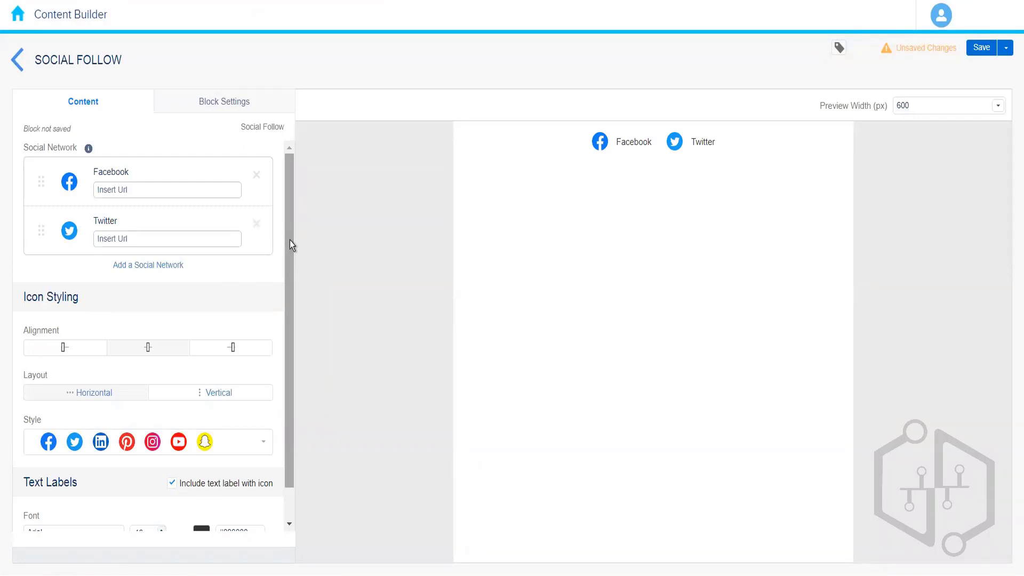
pyautogui.click(163, 270)
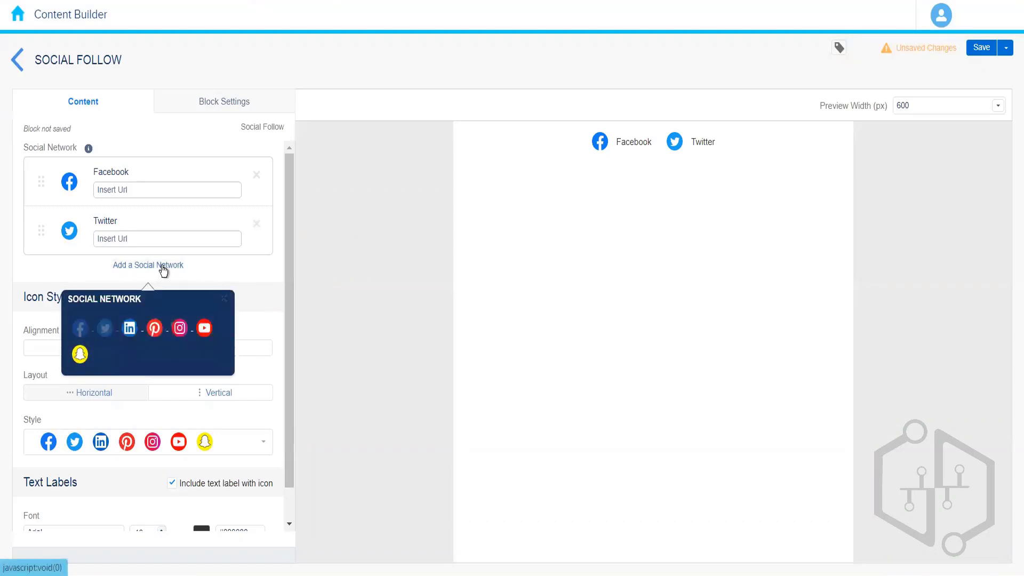
pyautogui.click(130, 329)
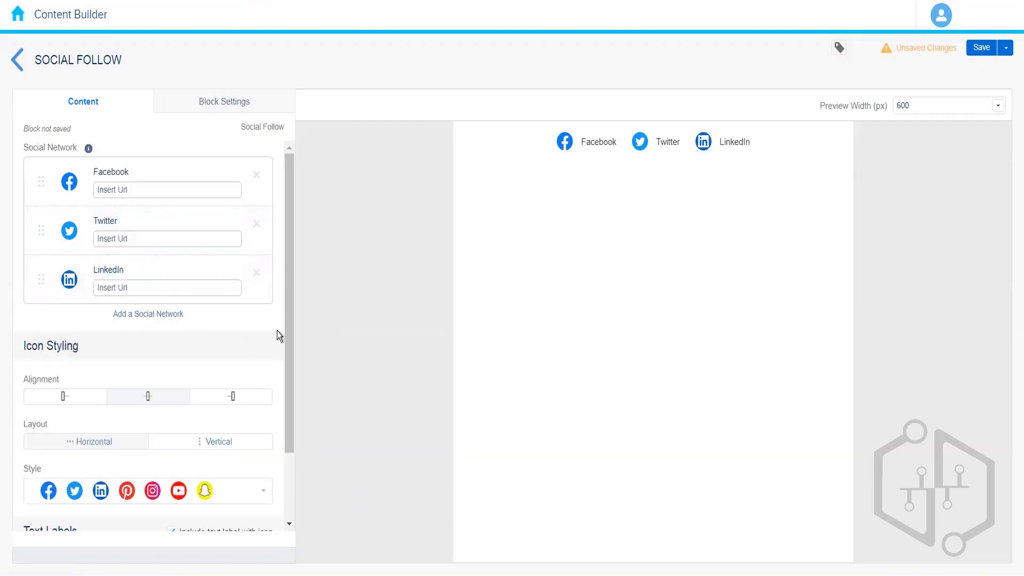
pyautogui.click(132, 190)
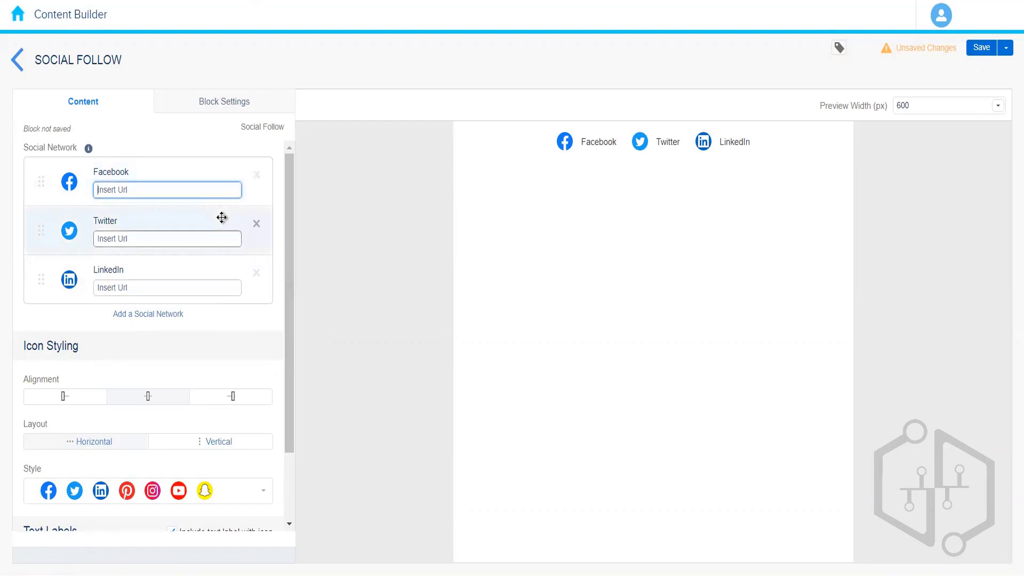
pyautogui.write('www.facebook.com/nto')
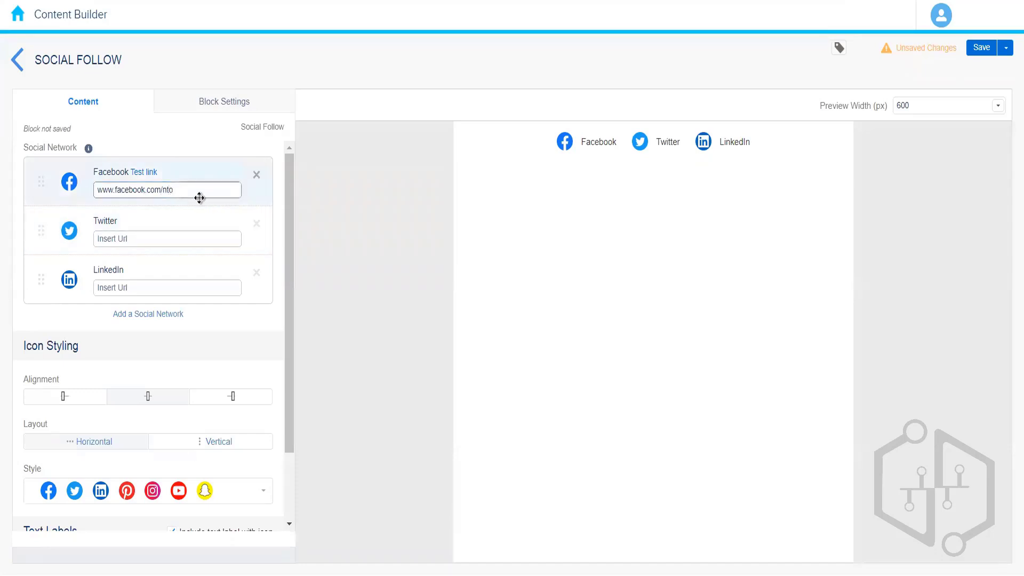
pyautogui.click(343, 199)
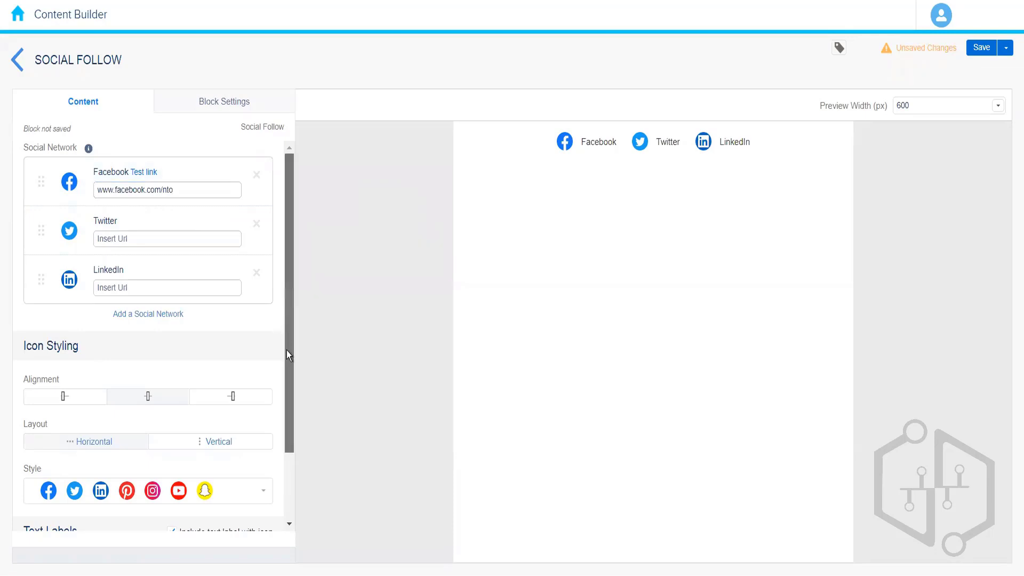
# Add Pinterest and Instagram to the social networks of the Social Follow block
pyautogui.scroll(-1, 286, 349)
pyautogui.click(169, 264)
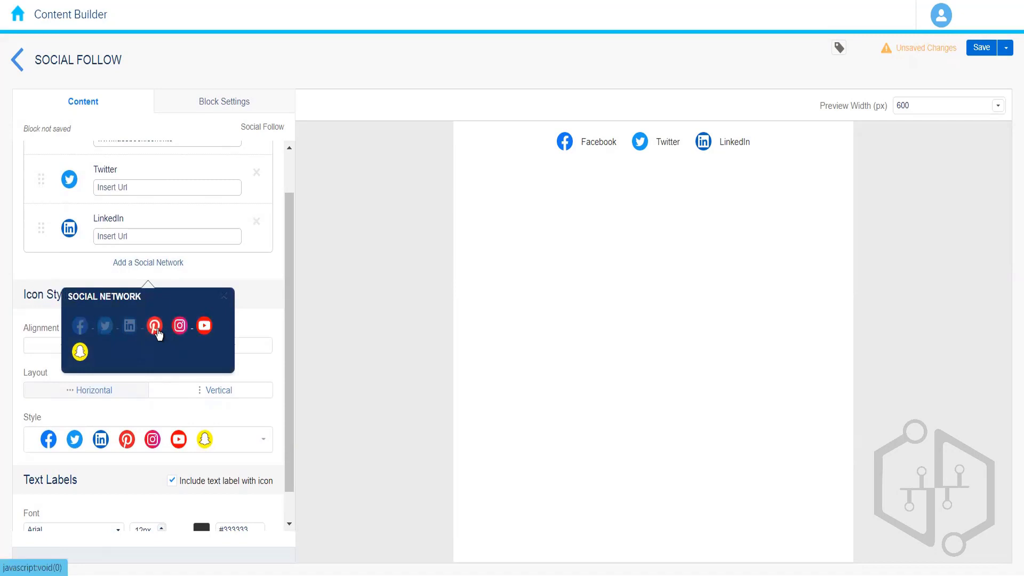
pyautogui.click(155, 326)
pyautogui.click(160, 314)
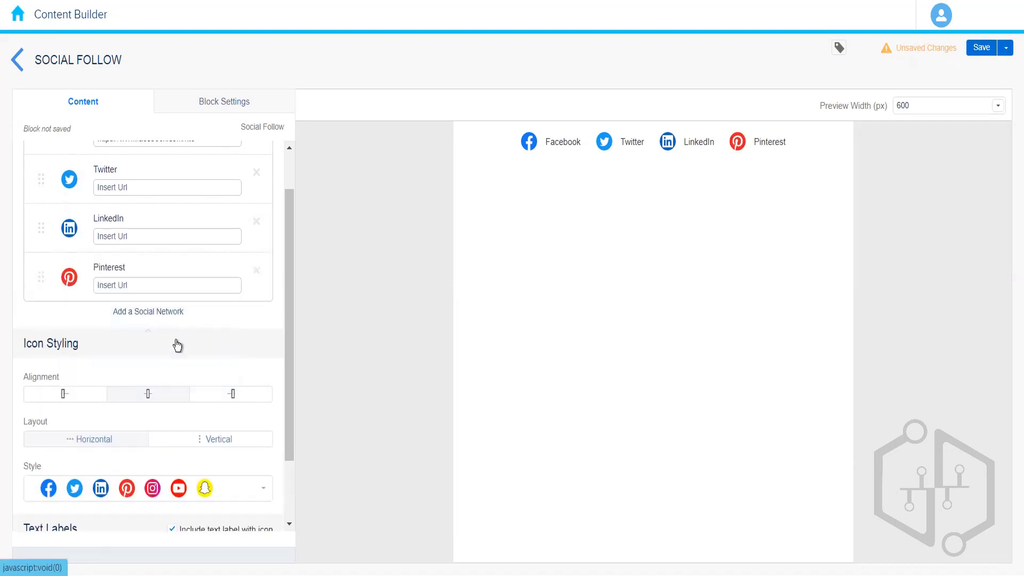
pyautogui.click(181, 375)
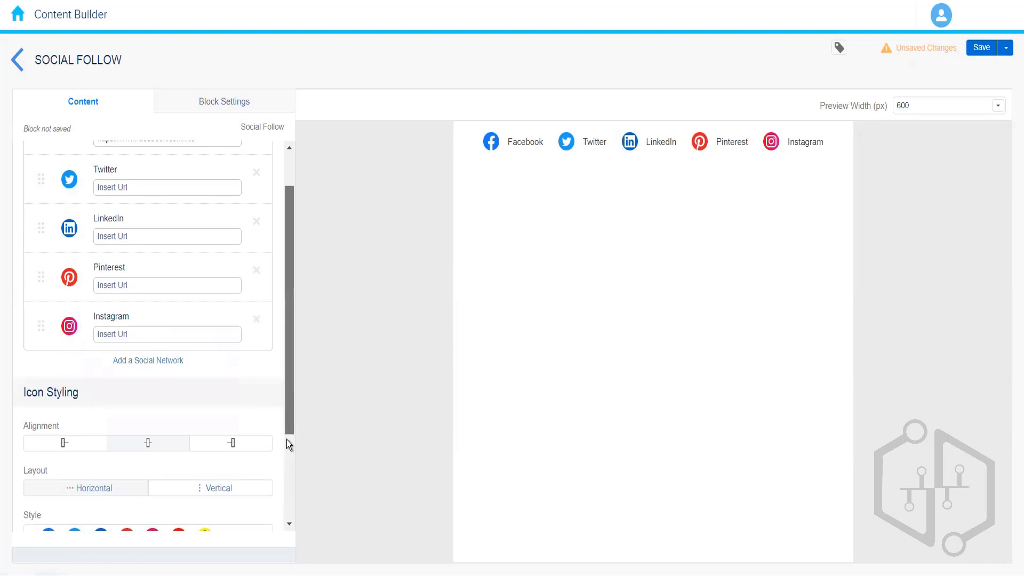
# Try the grey circular icon style for the Social Follow block and set it to the coloured icons without circular backgrounds
pyautogui.scroll(-3, 287, 440)
pyautogui.click(238, 405)
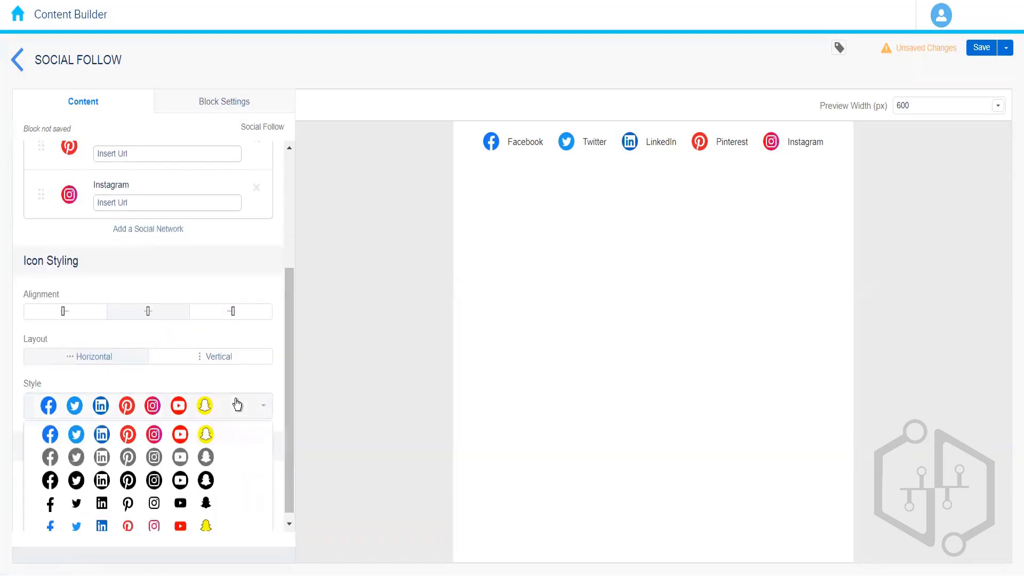
pyautogui.click(187, 435)
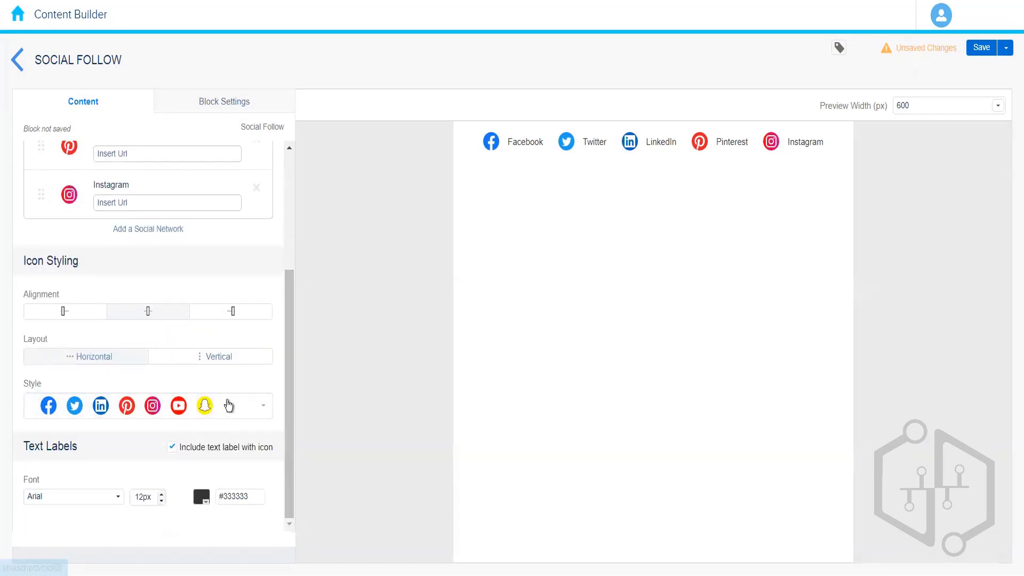
pyautogui.click(209, 405)
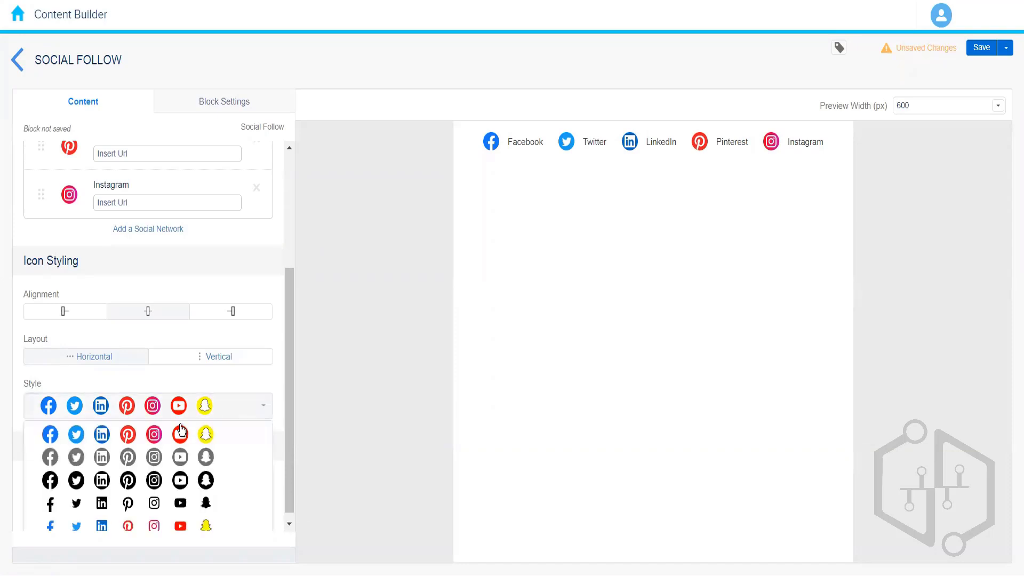
pyautogui.click(131, 457)
pyautogui.click(223, 414)
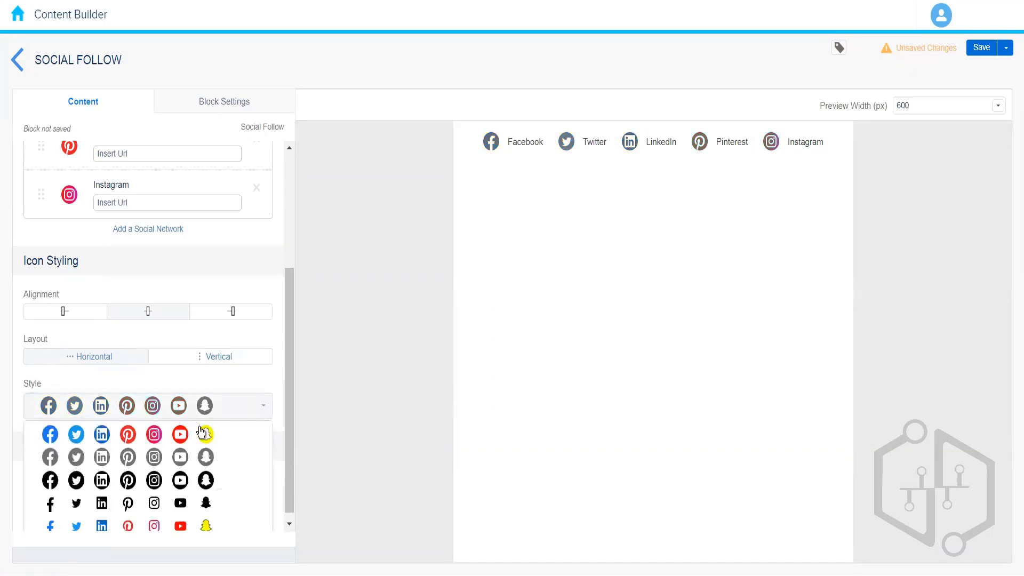
pyautogui.click(147, 527)
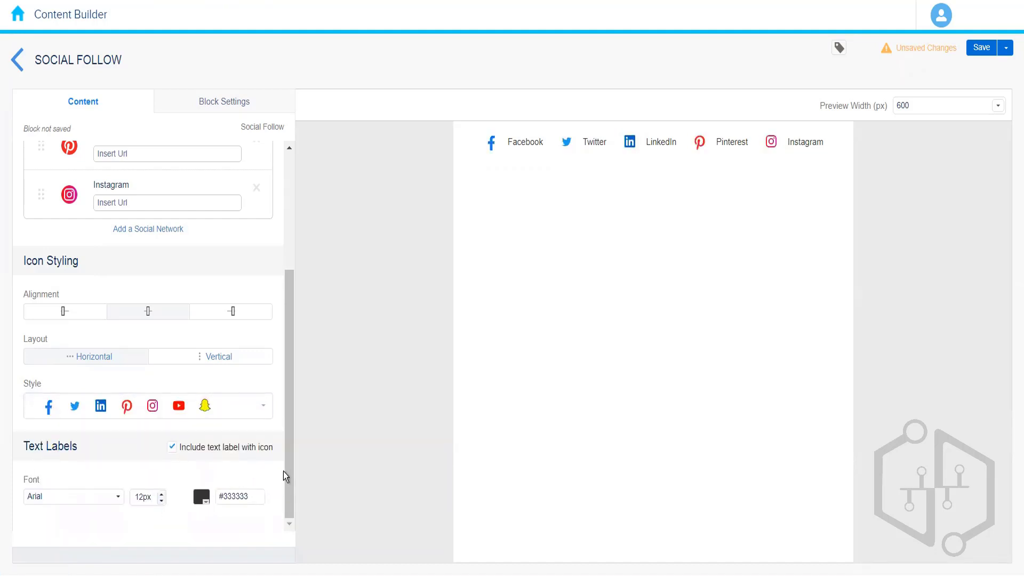
# Try the vertical layout for the Social Follow icons and return the layout to horizontal
pyautogui.scroll(3, 284, 258)
pyautogui.scroll(-5, 281, 250)
pyautogui.click(240, 359)
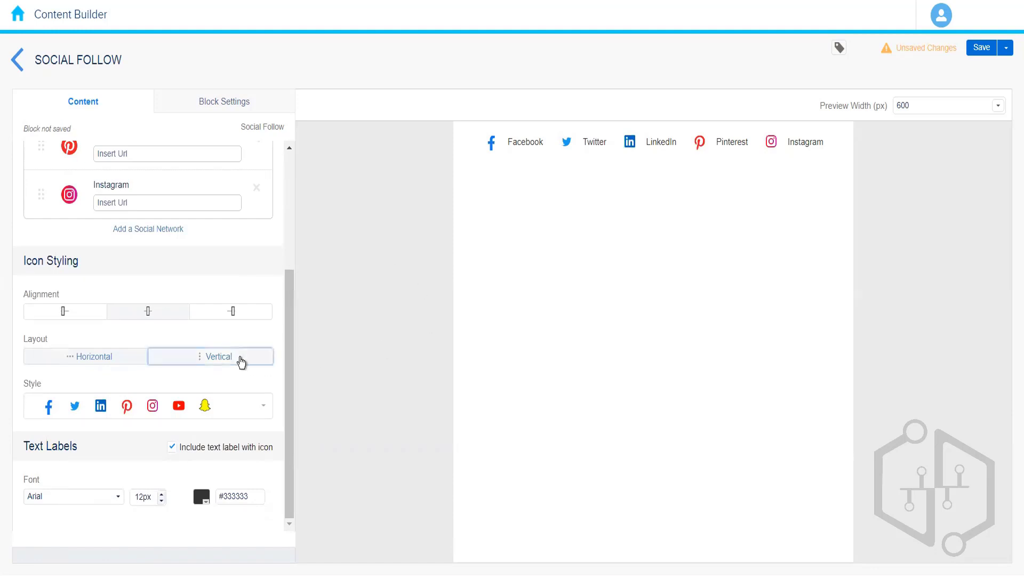
pyautogui.click(95, 357)
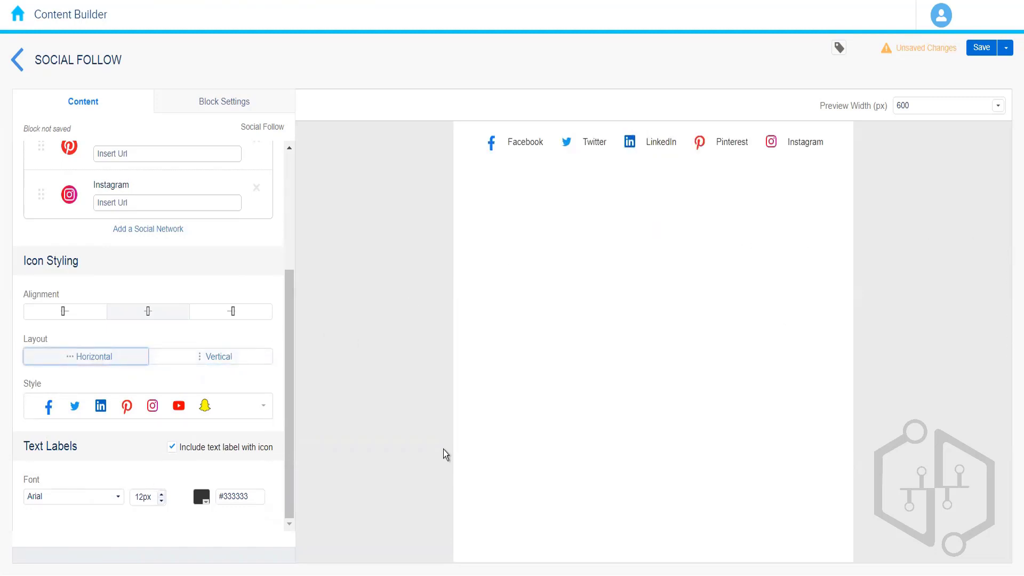
# Save the Social Follow block under the name "Social Follow Demo"
pyautogui.click(982, 51)
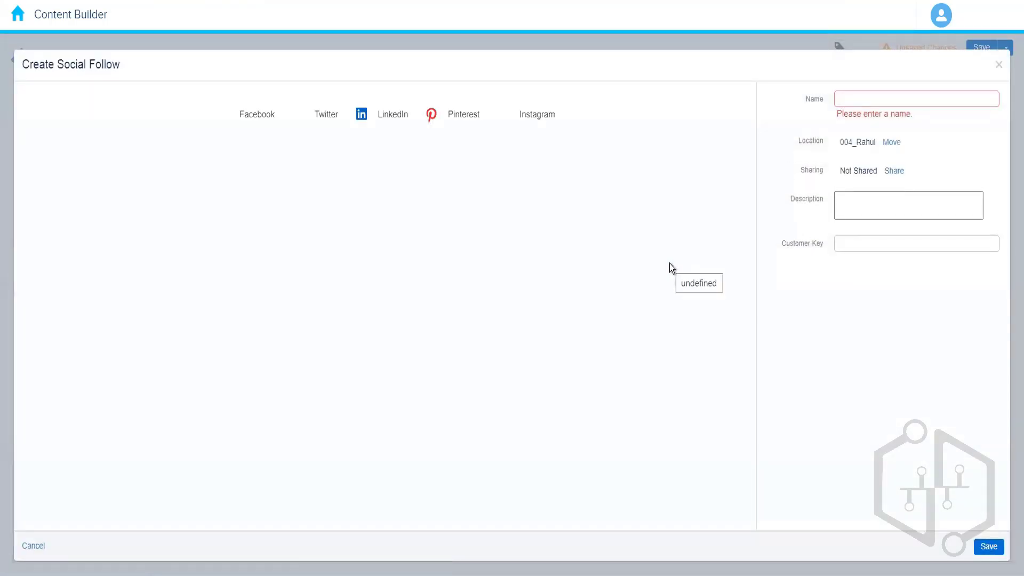
pyautogui.click(876, 100)
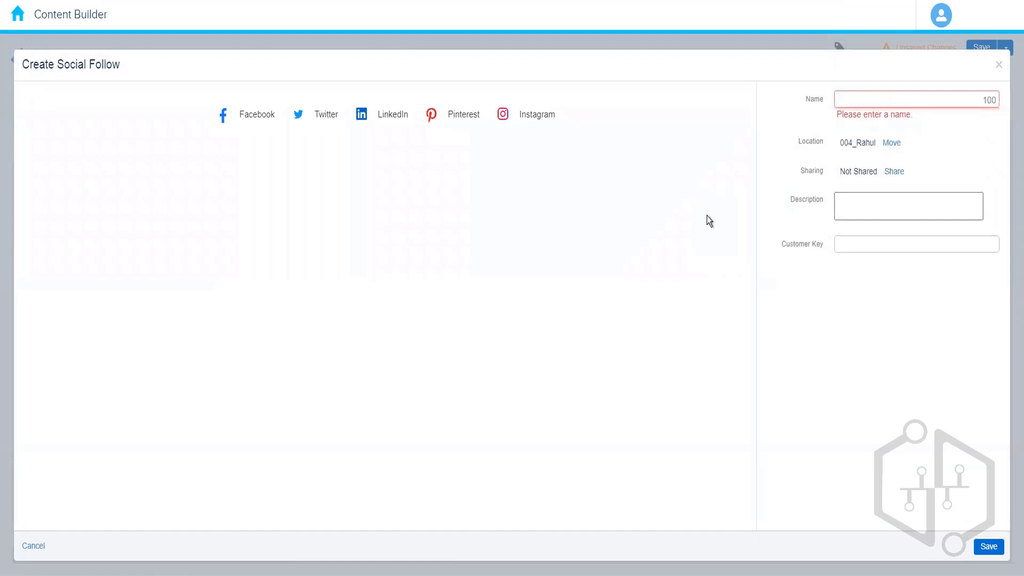
pyautogui.write('Social')
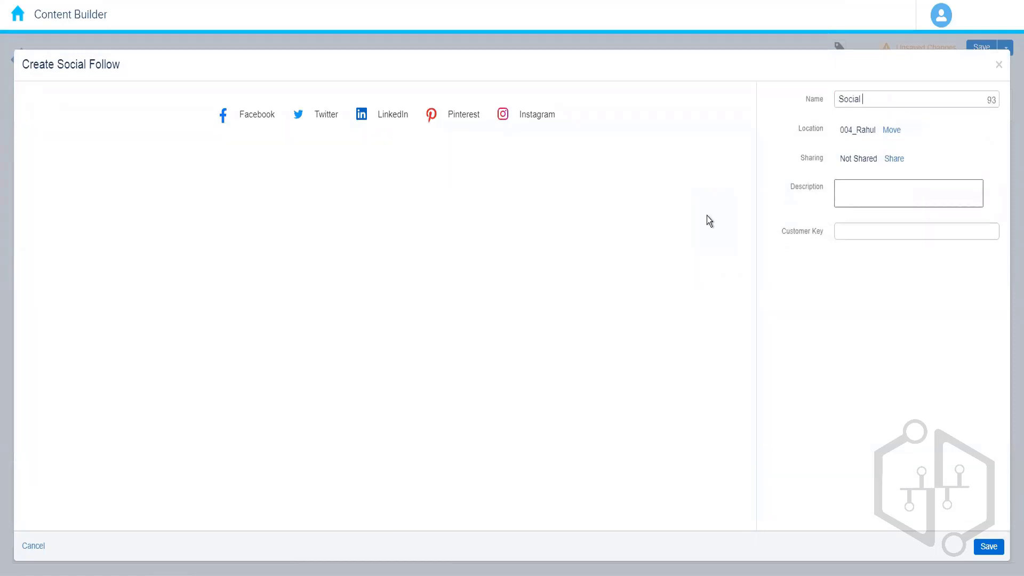
pyautogui.write(' Follow Demo')
pyautogui.click(988, 546)
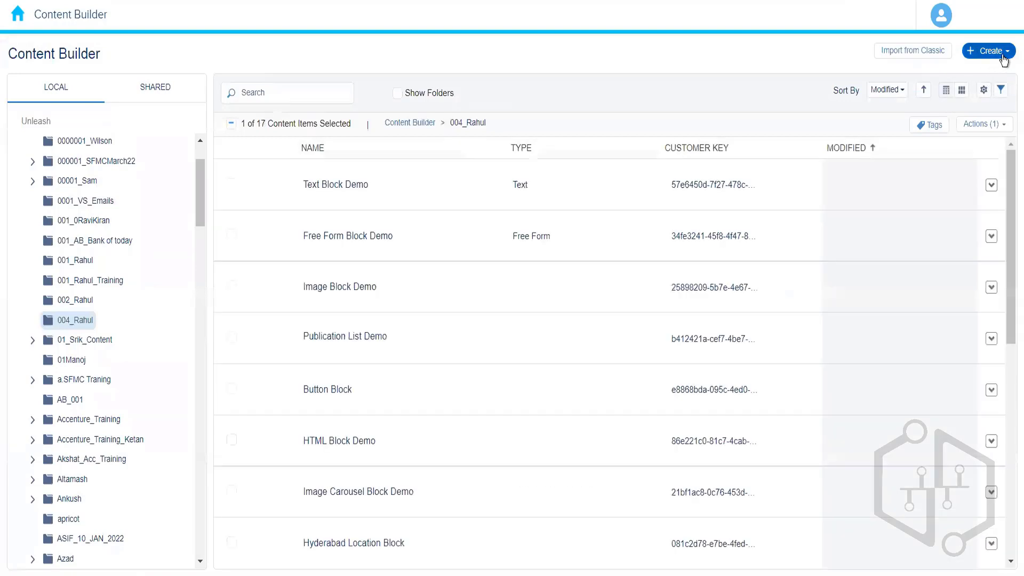
# Create a Social Share content block and add LinkedIn to its social networks
pyautogui.click(1004, 56)
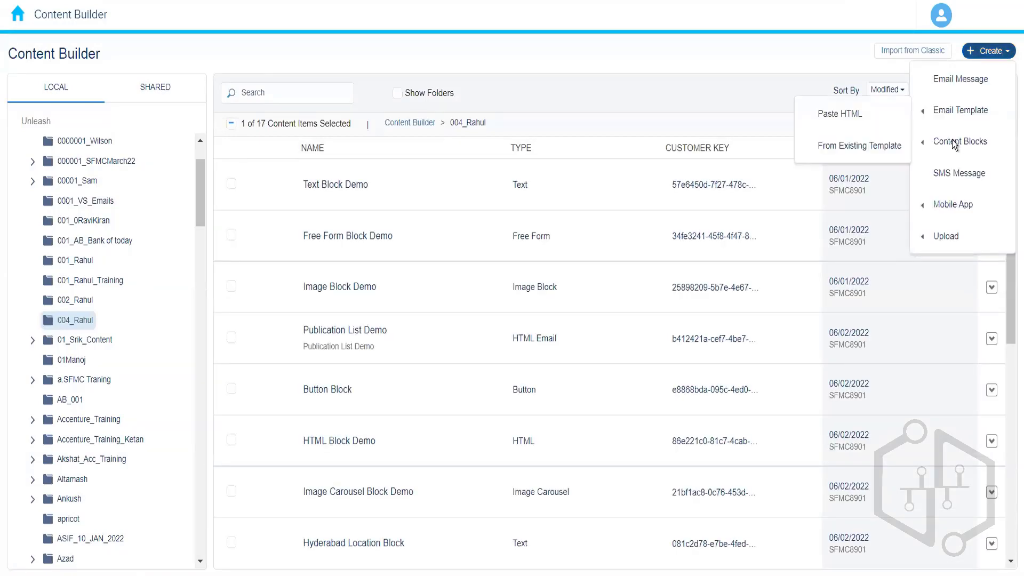
pyautogui.moveTo(954, 154)
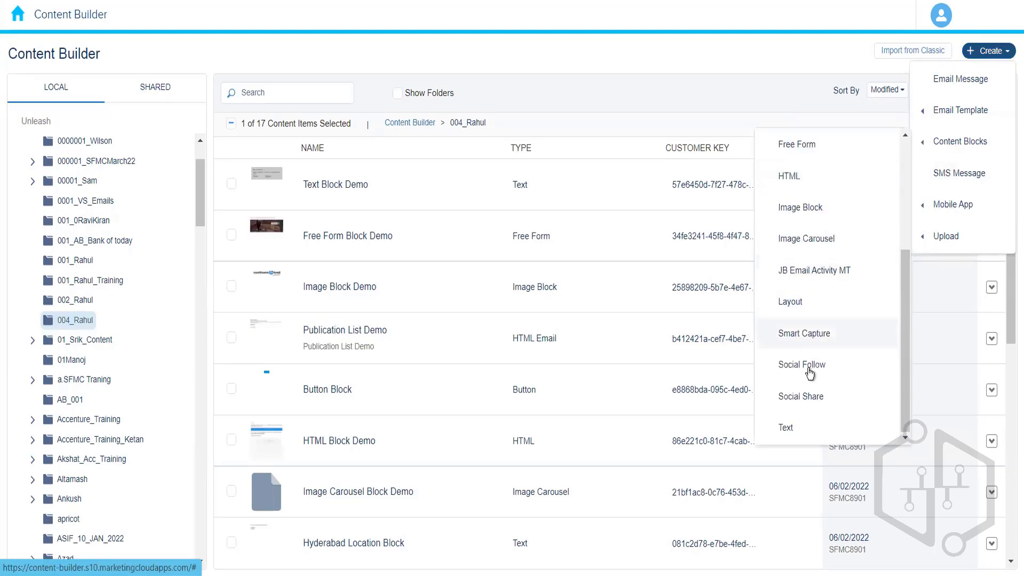
pyautogui.click(806, 397)
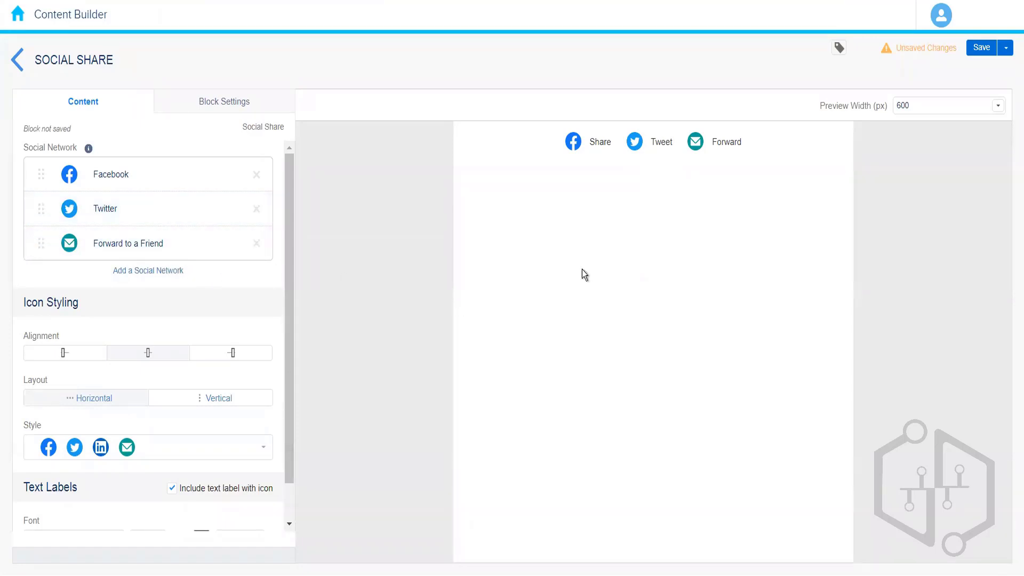
pyautogui.click(160, 270)
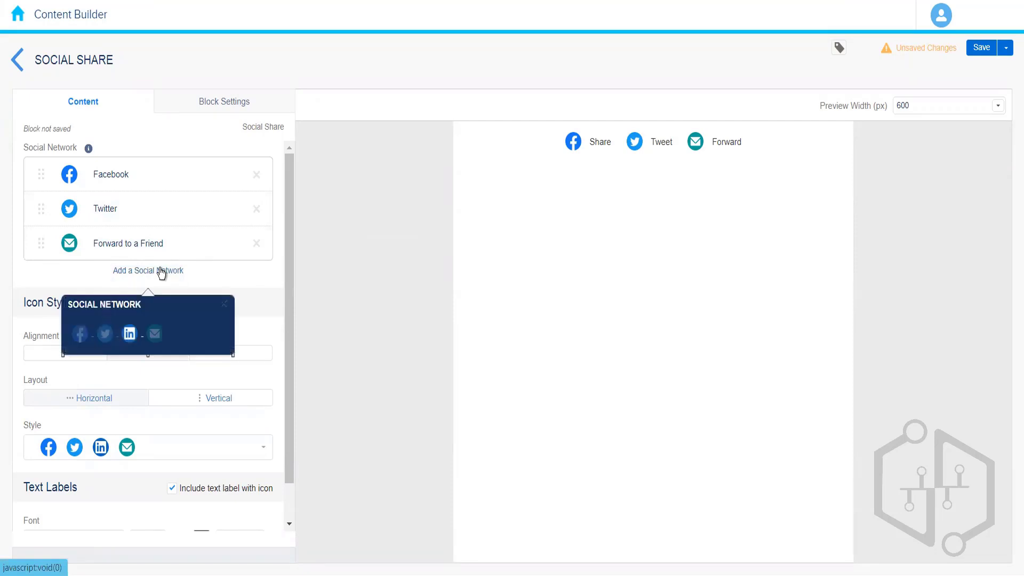
pyautogui.click(129, 334)
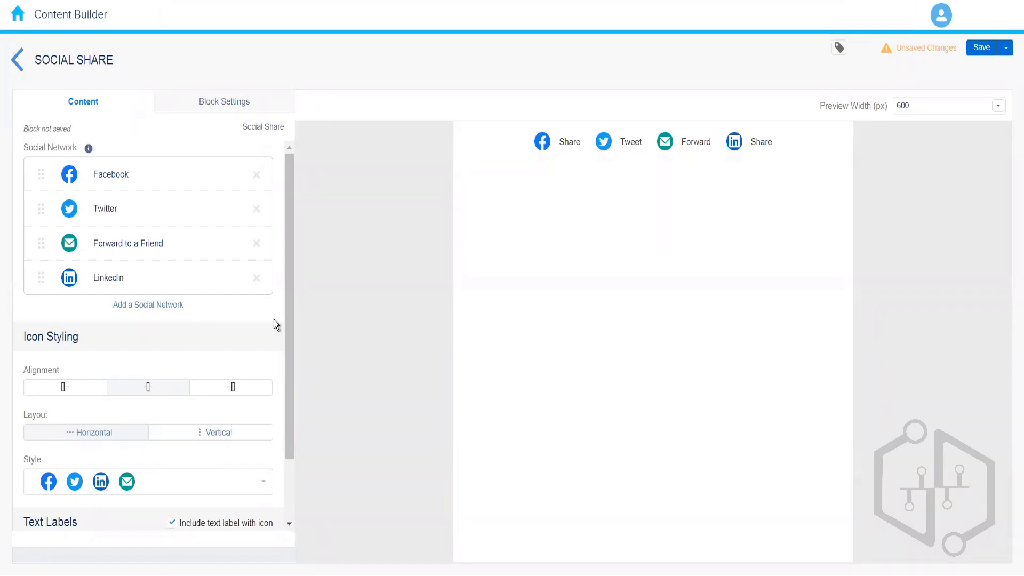
# Save the Social Share block under the name "Social Share Block" and return to the content list
pyautogui.moveTo(289, 324); pyautogui.dragTo(290, 399)
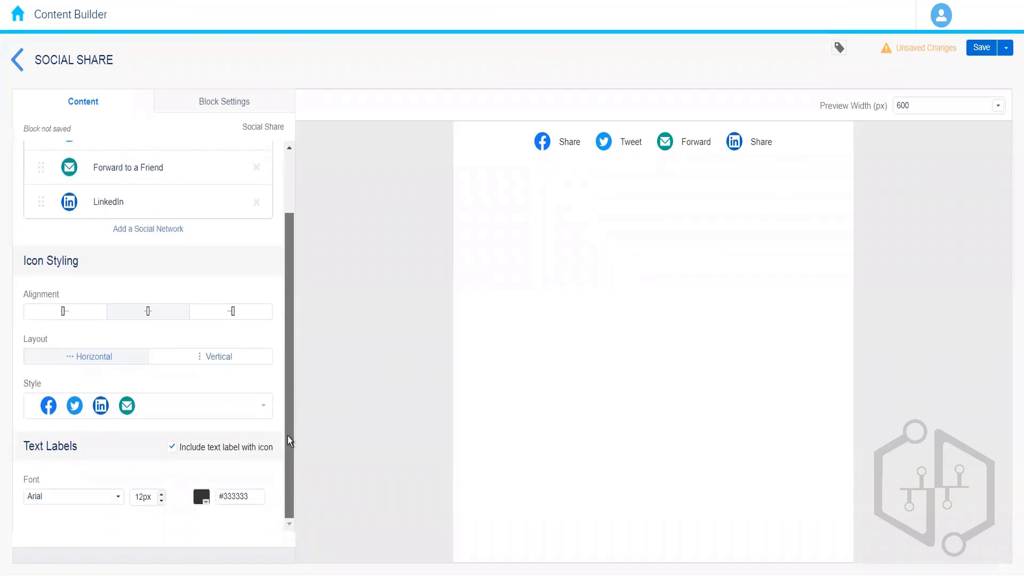
pyautogui.moveTo(287, 436); pyautogui.dragTo(271, 162)
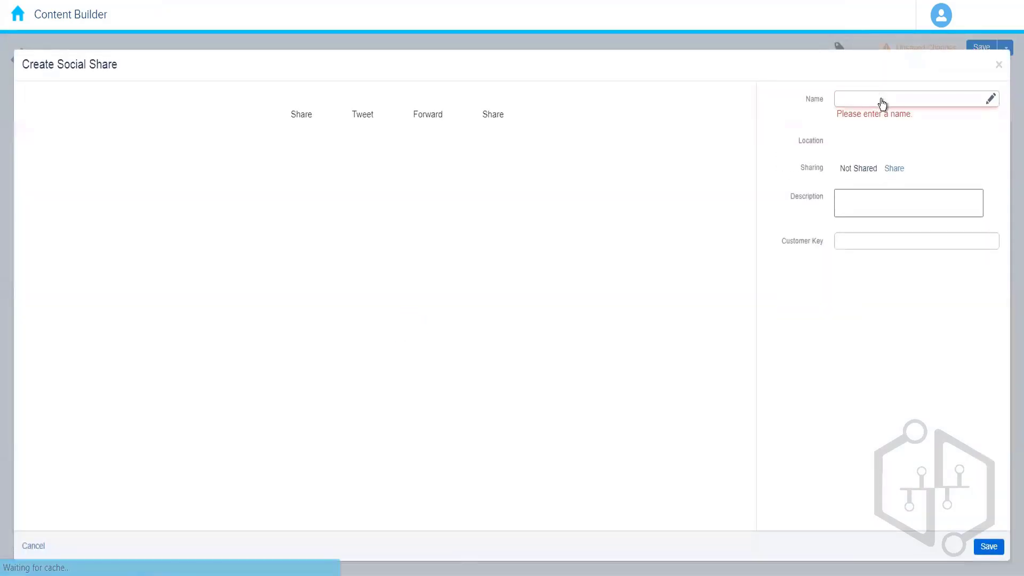
pyautogui.click(882, 100)
pyautogui.write('Social S')
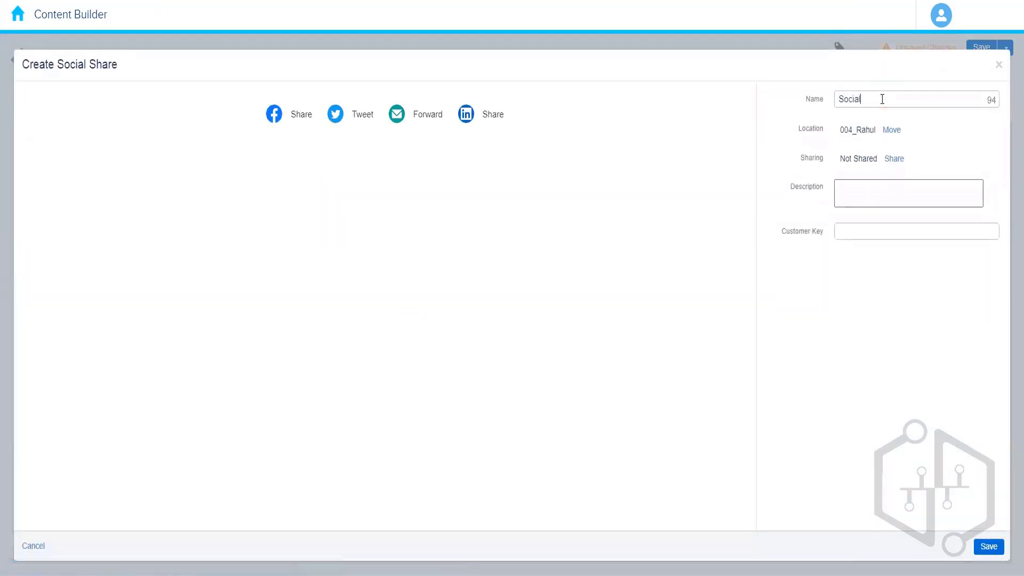
pyautogui.write('hare Block')
pyautogui.click(910, 401)
pyautogui.click(984, 550)
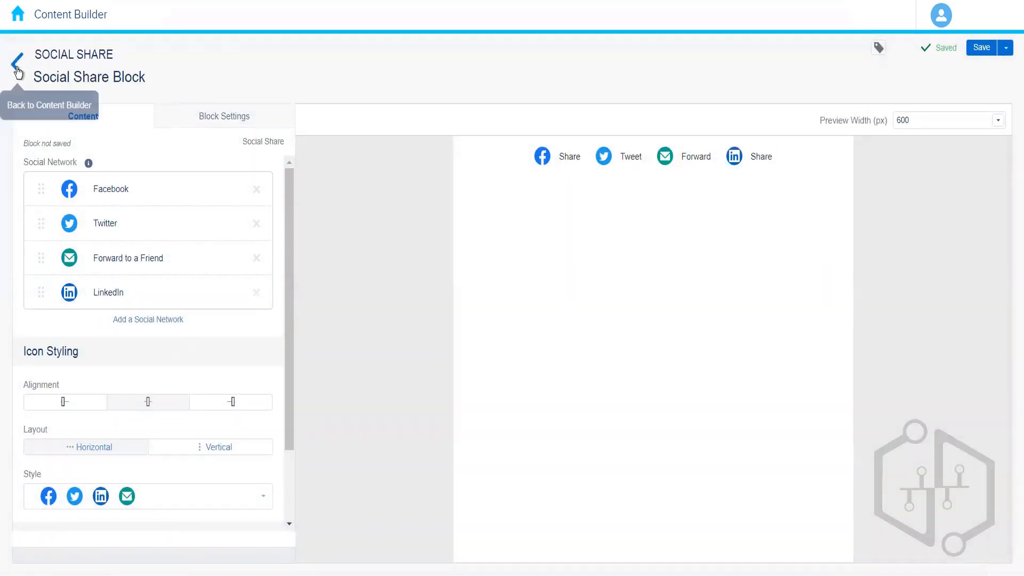
pyautogui.click(17, 64)
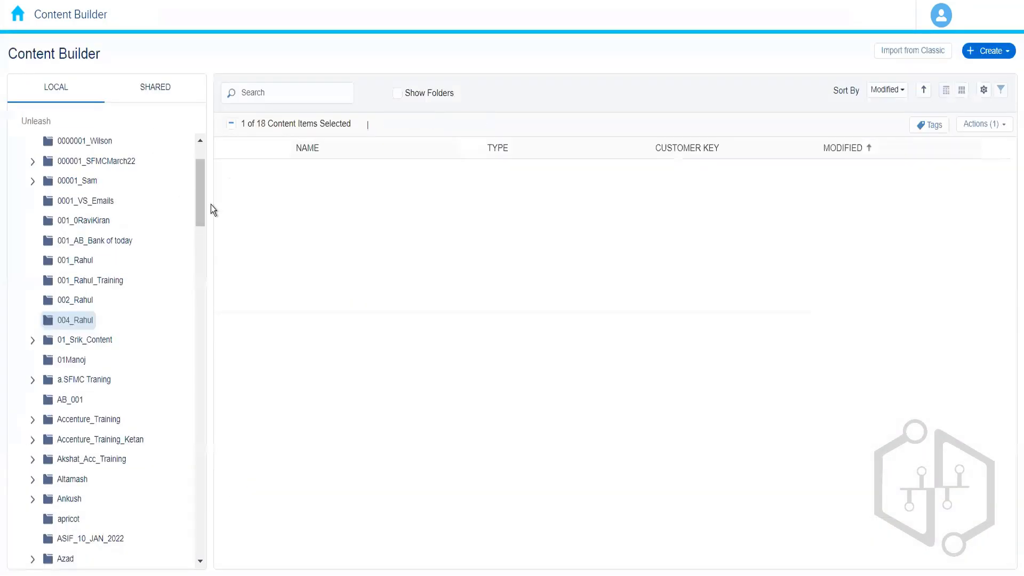